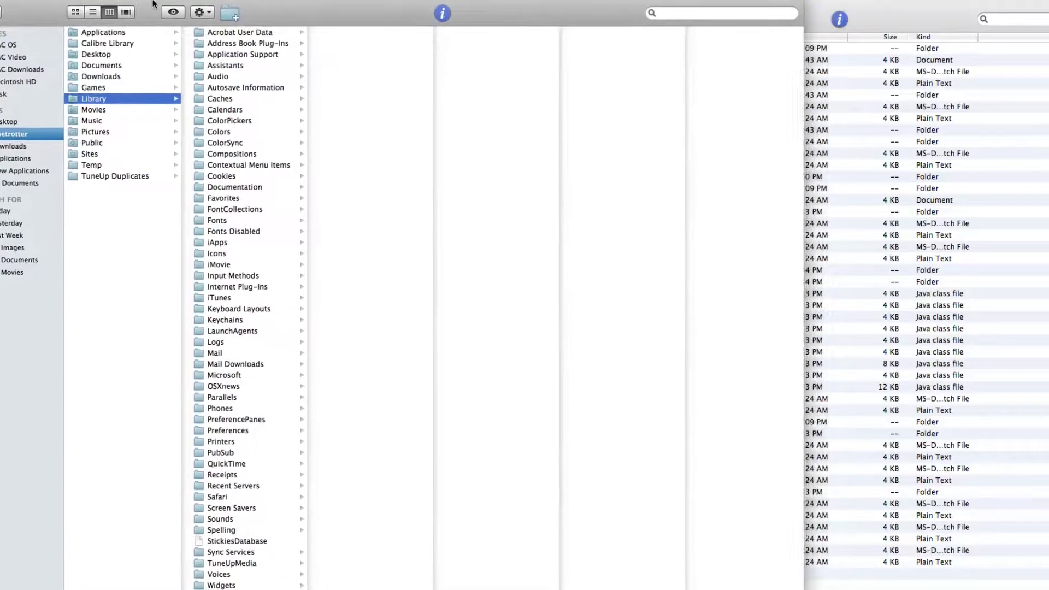
Step: Browse Application Support > minecraft > bin > minecraft.jar, select terrain.png, and show files as a list
{"action": "left_click", "coordinate": [239, 62]}
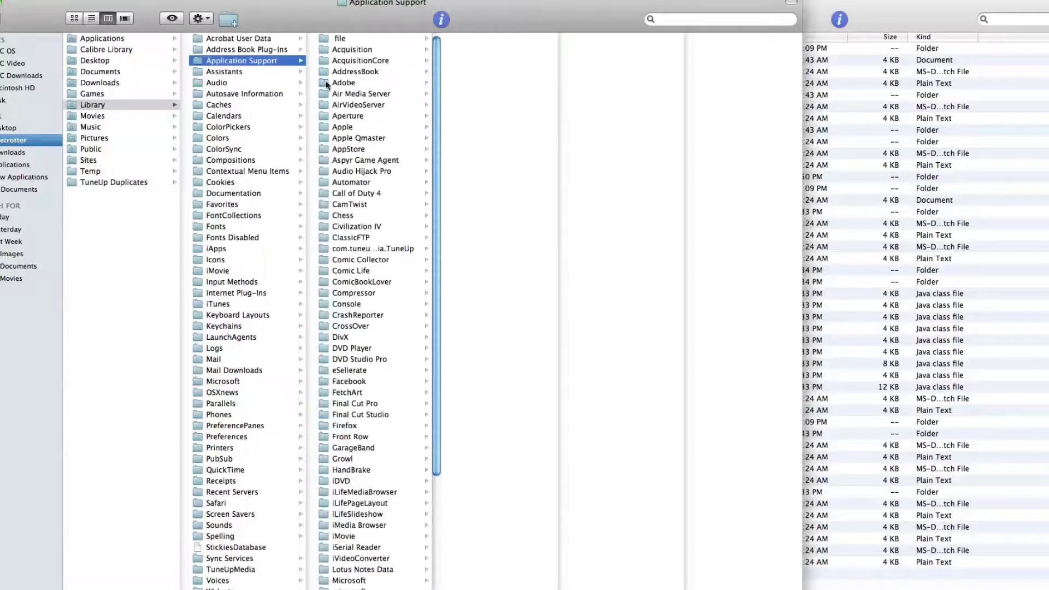
{"action": "type", "text": "minecraft"}
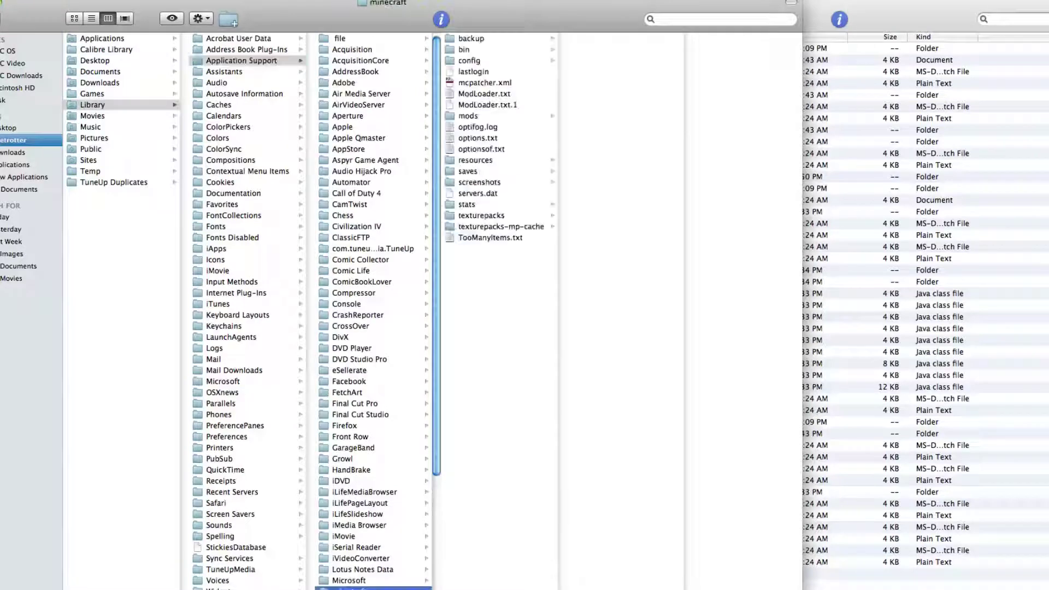
{"action": "left_click", "coordinate": [464, 51]}
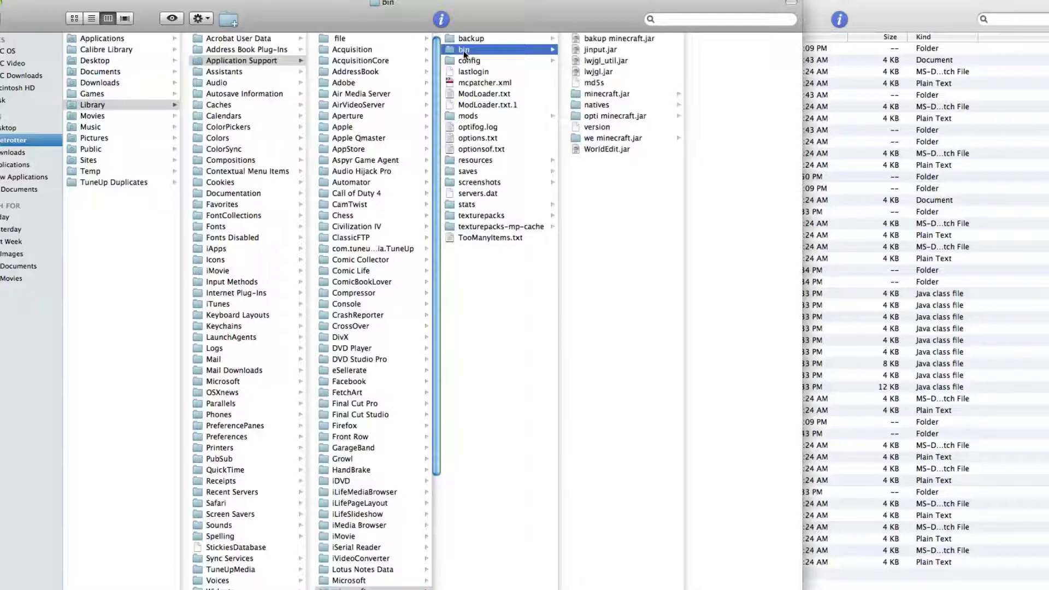
{"action": "left_click", "coordinate": [624, 95]}
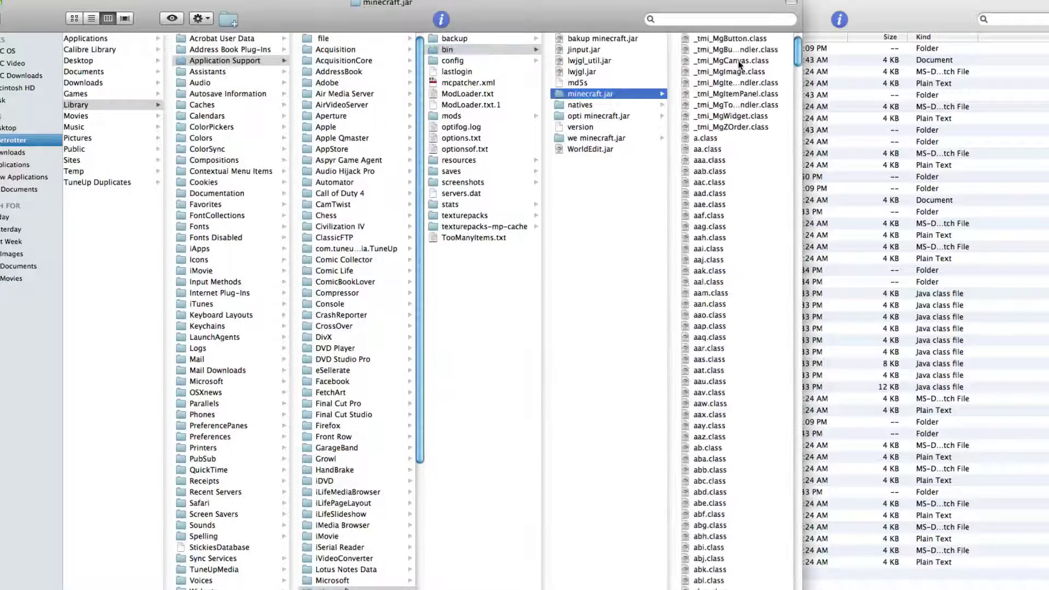
{"action": "scroll", "coordinate": [736, 53], "scroll_direction": "down", "scroll_amount": 10}
{"action": "scroll", "coordinate": [735, 53], "scroll_direction": "down", "scroll_amount": 10}
{"action": "scroll", "coordinate": [738, 49], "scroll_direction": "down", "scroll_amount": 10}
{"action": "scroll", "coordinate": [739, 49], "scroll_direction": "down", "scroll_amount": 10}
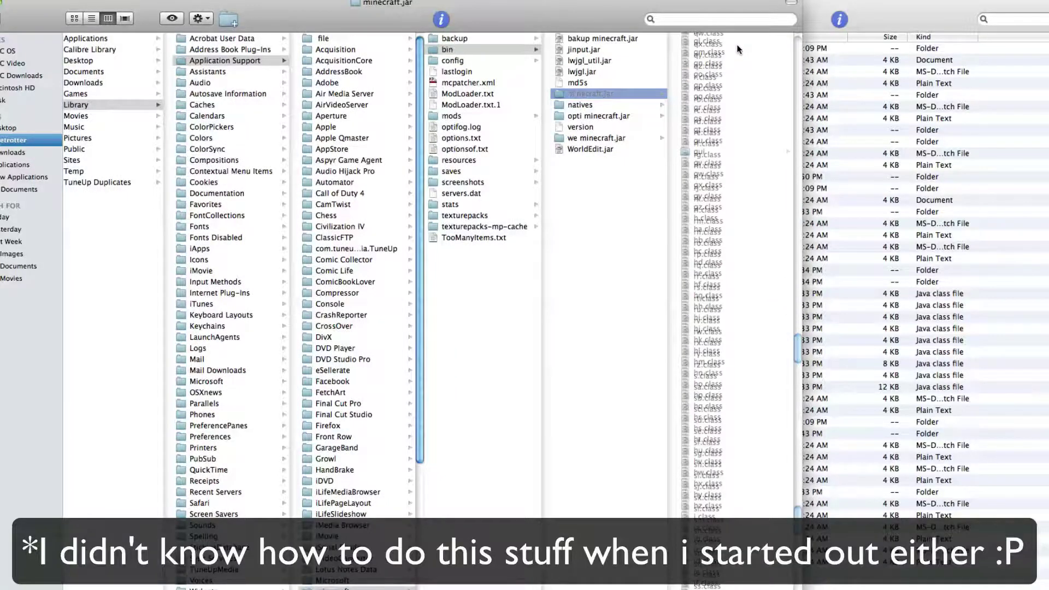
{"action": "left_click", "coordinate": [738, 49]}
{"action": "scroll", "coordinate": [657, 219], "scroll_direction": "down", "scroll_amount": 3}
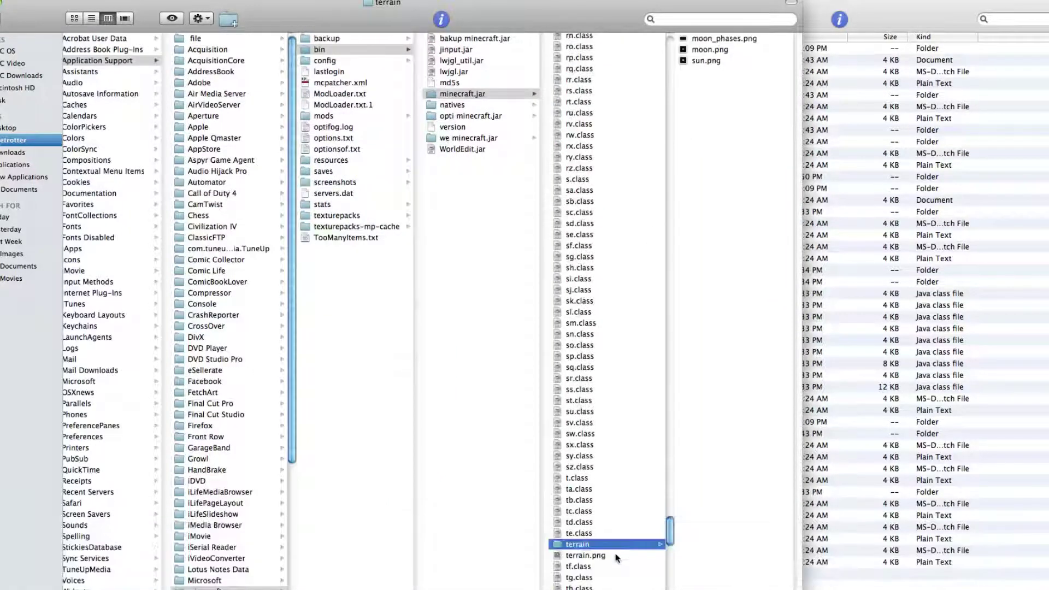
{"action": "left_click", "coordinate": [612, 557]}
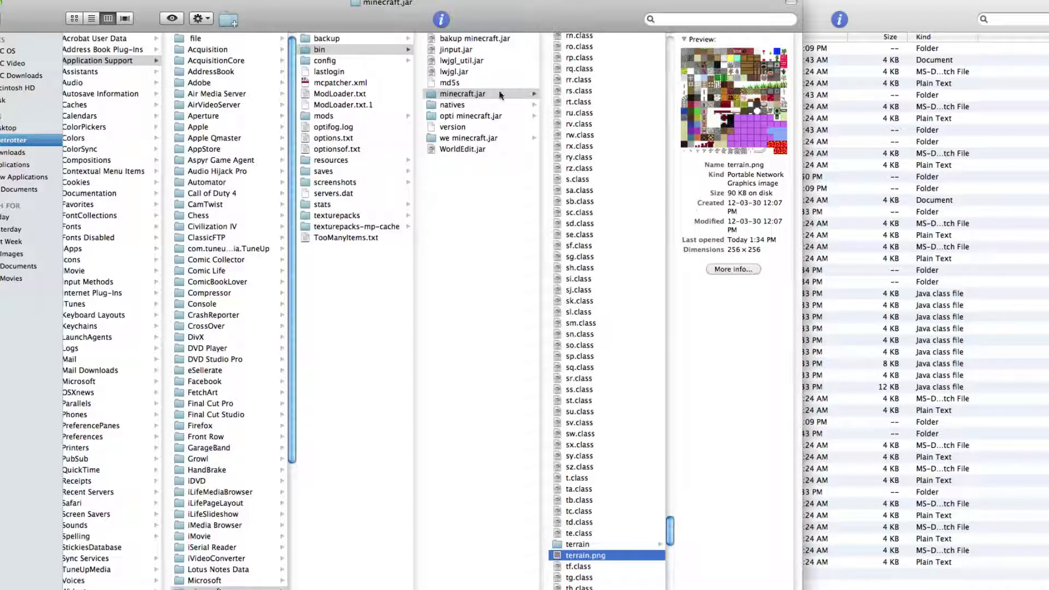
{"action": "left_click", "coordinate": [90, 18]}
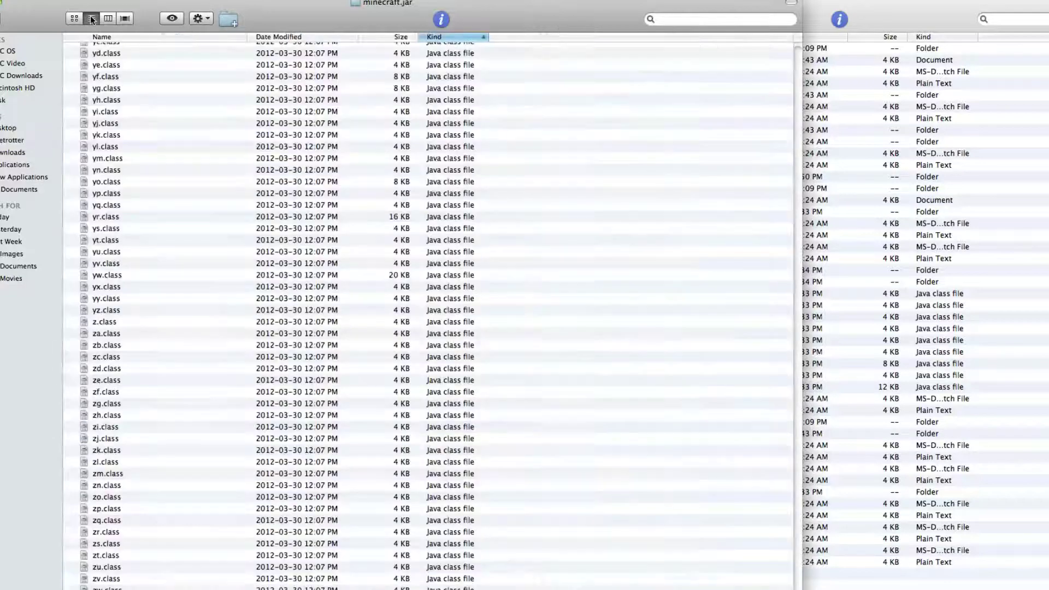
{"action": "scroll", "coordinate": [429, 315], "scroll_direction": "down", "scroll_amount": 1}
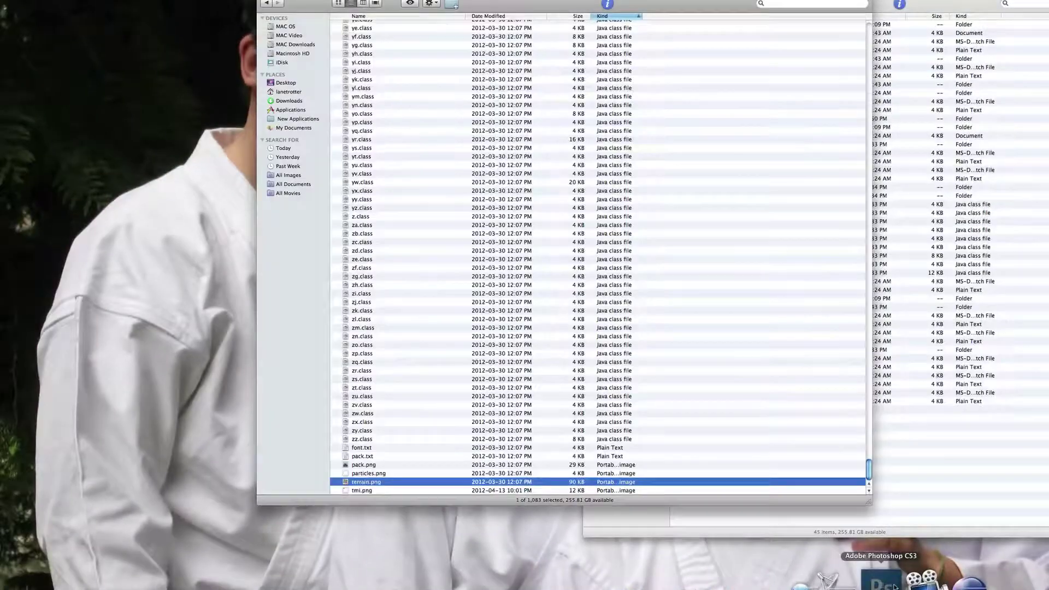
{"action": "left_click", "coordinate": [882, 582]}
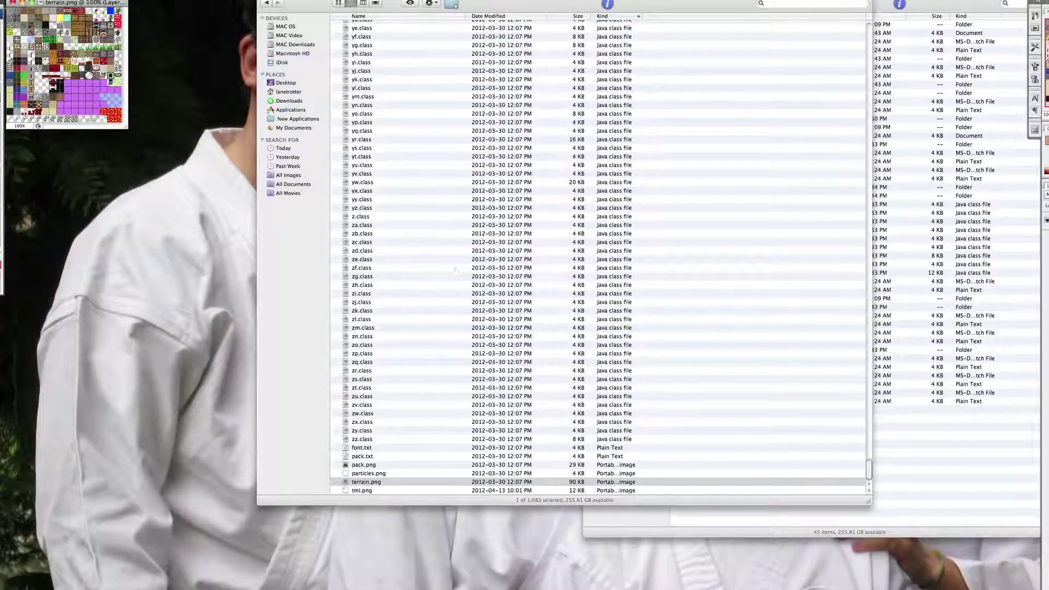
Step: Zoom terrain.png to 800% and select the gold ore tile with the Rectangular Marquee Tool
{"action": "mouse_move", "coordinate": [55, 5]}
{"action": "left_mouse_down"}
{"action": "mouse_move", "coordinate": [116, 17]}
{"action": "mouse_move", "coordinate": [316, 112]}
{"action": "left_mouse_up"}
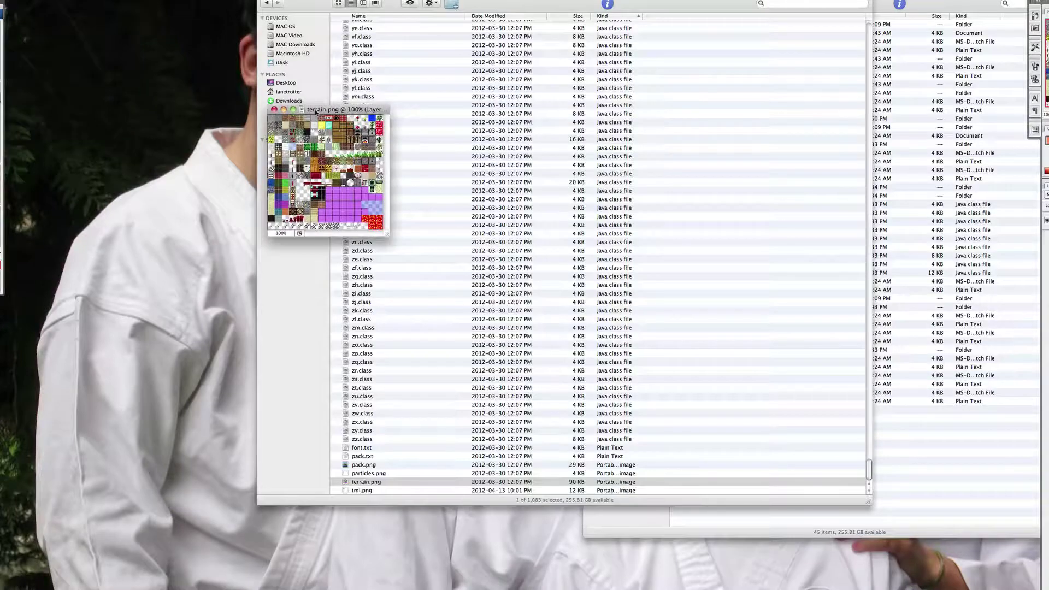
{"action": "key", "text": "super+plus"}
{"action": "key", "text": "super+plus"}
{"action": "key", "text": "super+plus"}
{"action": "key", "text": "super+plus"}
{"action": "key", "text": "super+plus"}
{"action": "key", "text": "super+plus"}
{"action": "key", "text": "super+plus"}
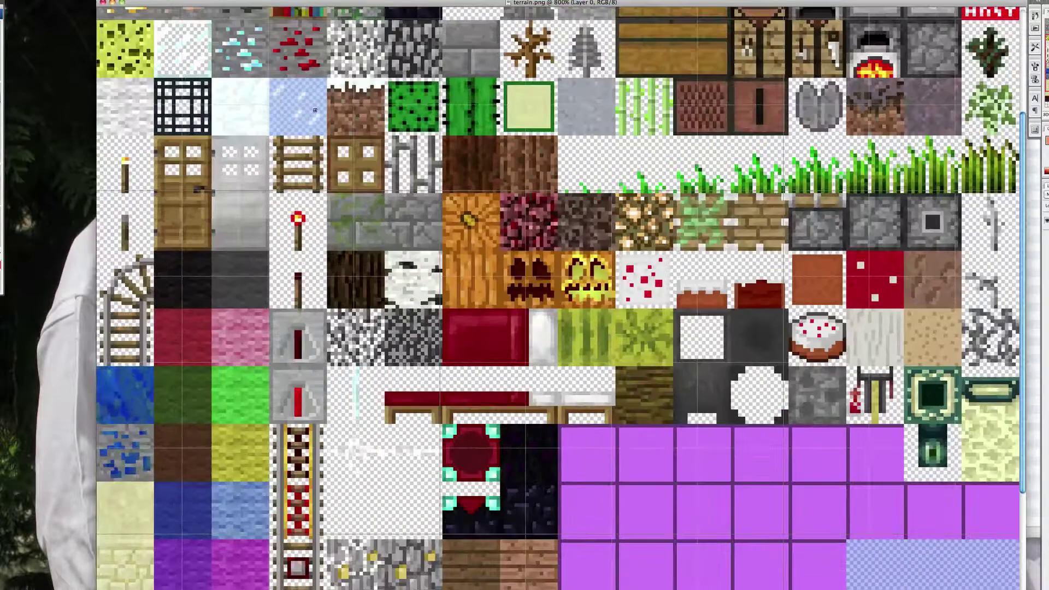
{"action": "scroll", "coordinate": [558, 295], "scroll_direction": "up", "scroll_amount": 3}
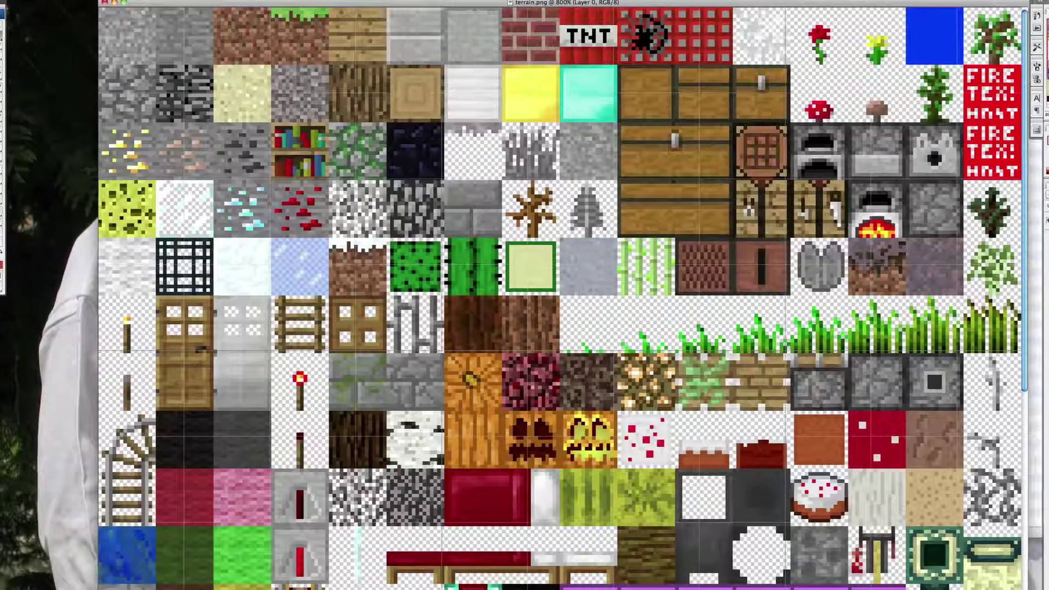
{"action": "key", "text": "Tab"}
{"action": "left_click", "coordinate": [10, 34]}
{"action": "left_click", "coordinate": [49, 34]}
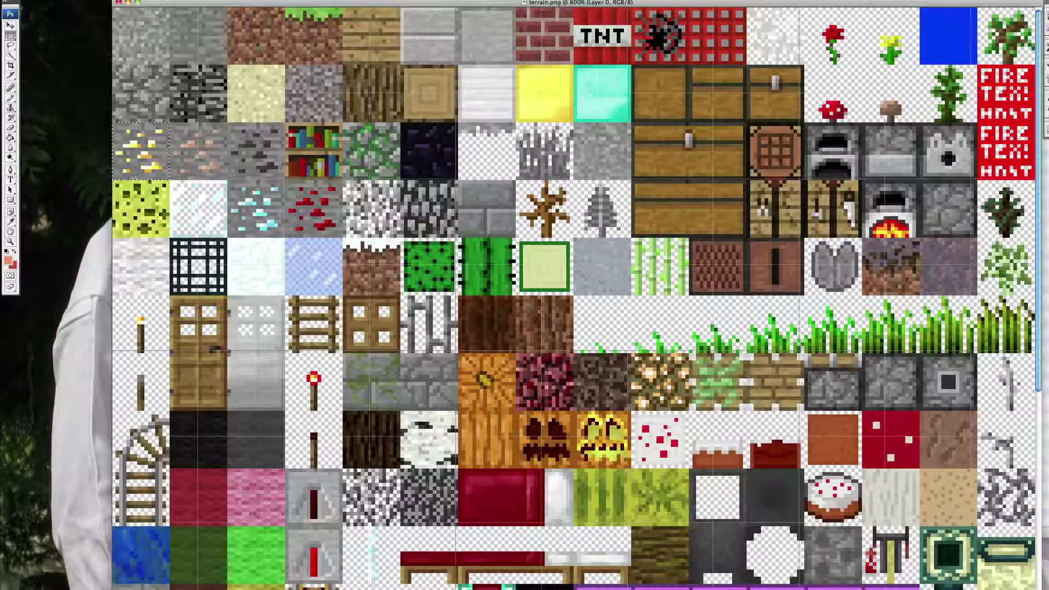
{"action": "left_click", "coordinate": [99, 1]}
Step: Create a new Clipboard-sized 16×16 document named Copper Ore
{"action": "left_click", "coordinate": [99, 40]}
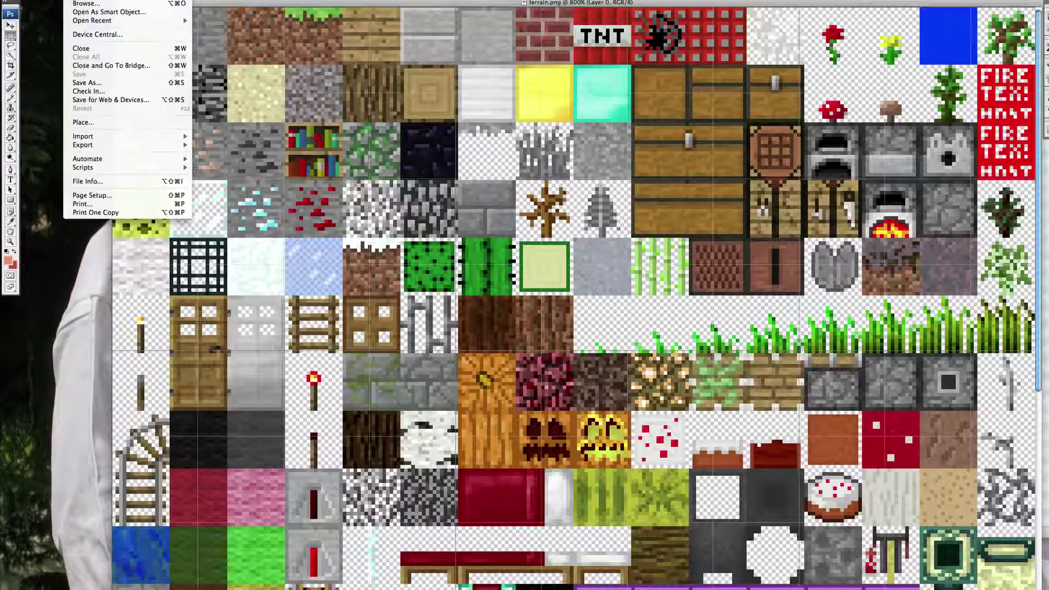
{"action": "left_click", "coordinate": [91, 4]}
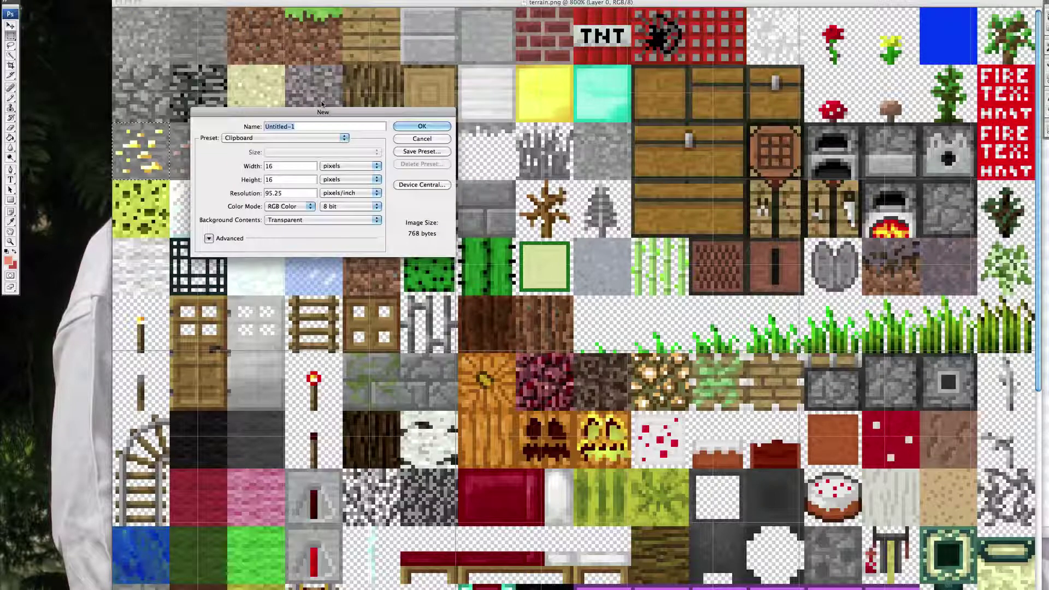
{"action": "type", "text": "Copper"}
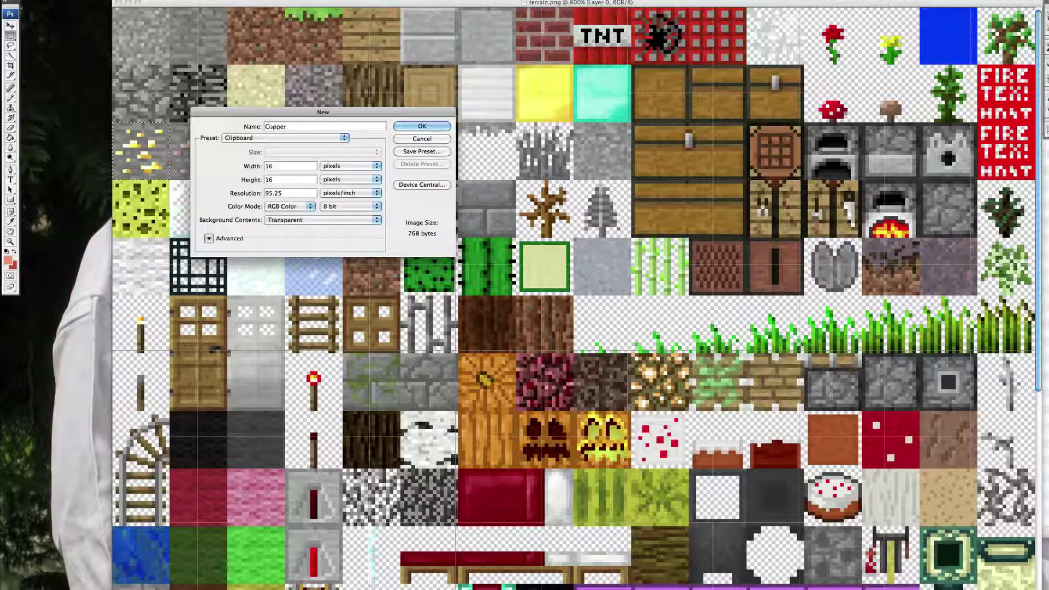
{"action": "type", "text": " Ore"}
{"action": "left_click", "coordinate": [416, 129]}
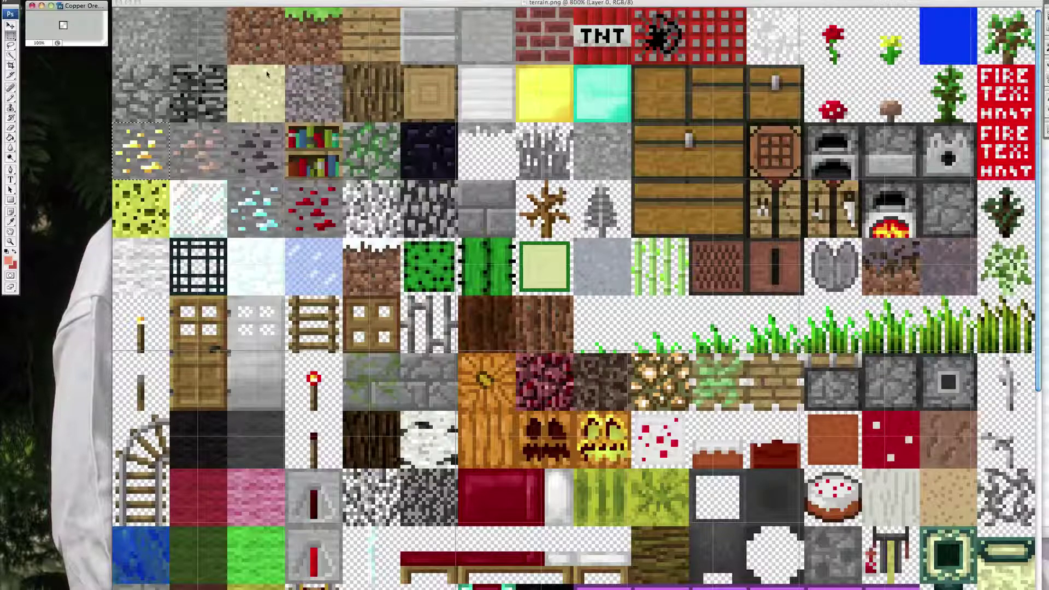
Step: Paste the gold ore tile into Copper Ore and zoom in on it
{"action": "key", "text": "super+v"}
{"action": "left_click_drag", "start_coordinate": [93, 6], "coordinate": [410, 143]}
{"action": "key", "text": "super+equal"}
{"action": "key", "text": "super+equal"}
{"action": "key", "text": "super+equal"}
{"action": "key", "text": "super+equal"}
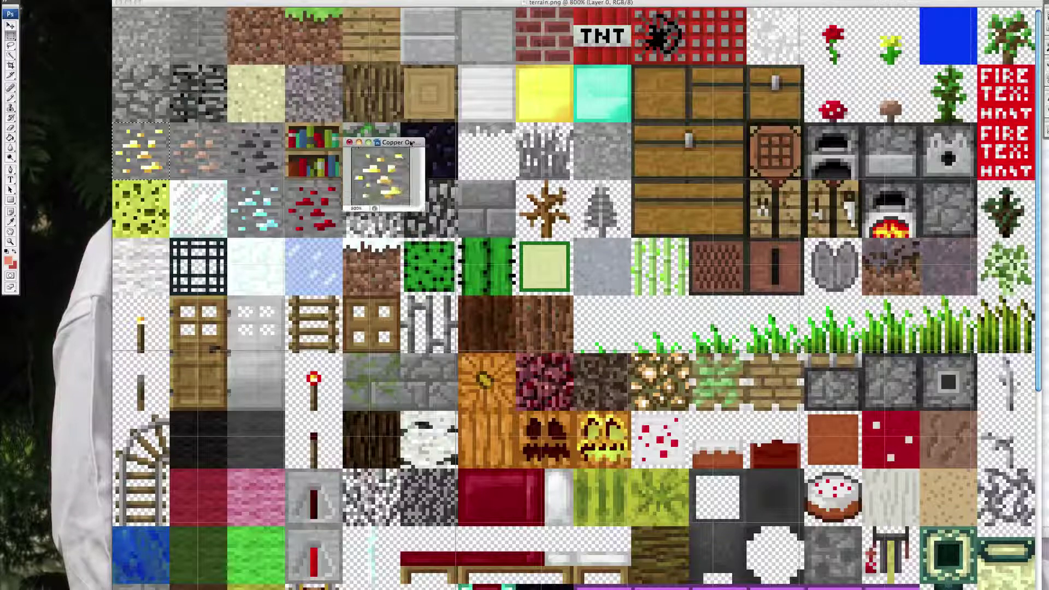
{"action": "key", "text": "super+equal"}
{"action": "key", "text": "super+equal"}
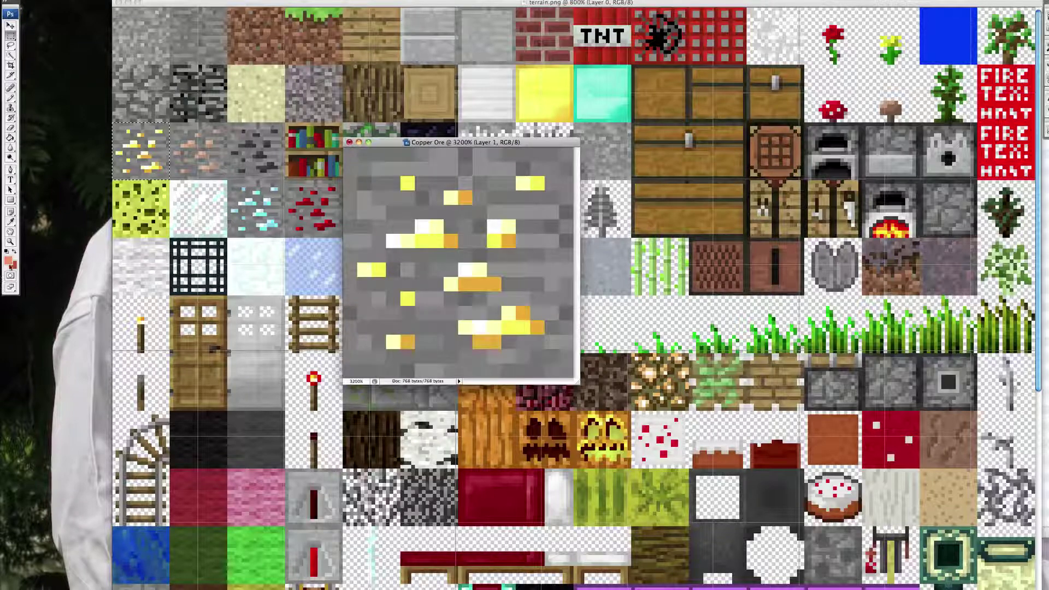
{"action": "left_click", "coordinate": [11, 263]}
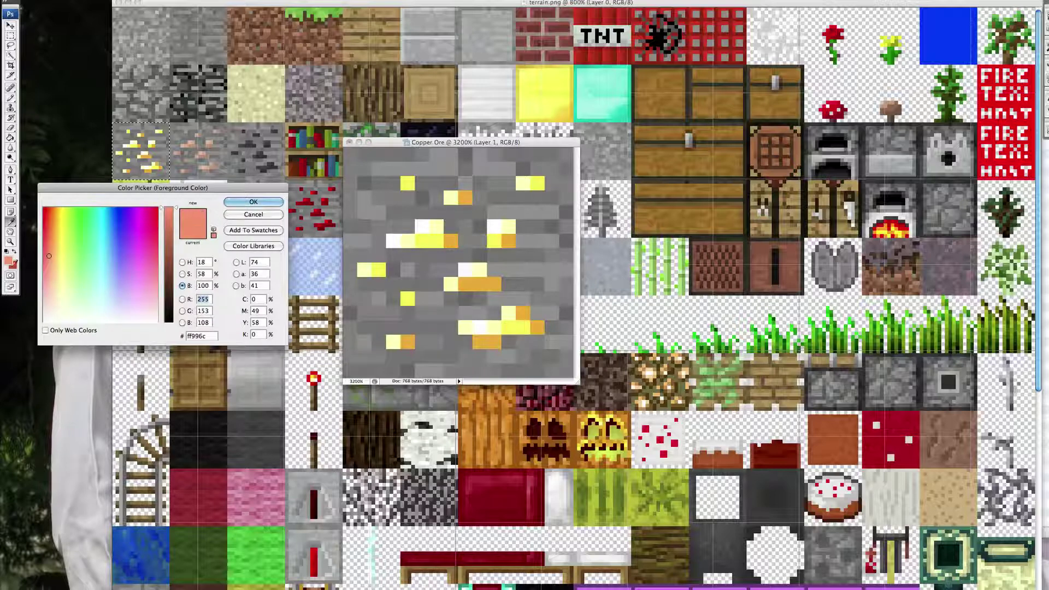
Step: Pick a dark red and paint the first yellow and orange ore pixels with the Pencil
{"action": "left_click", "coordinate": [46, 240]}
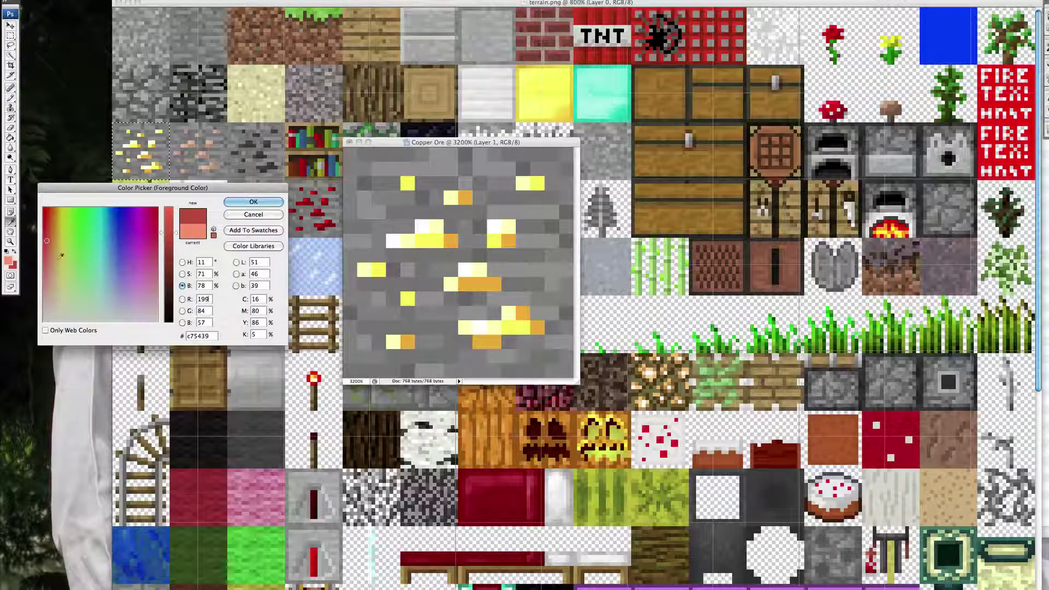
{"action": "left_click", "coordinate": [255, 203]}
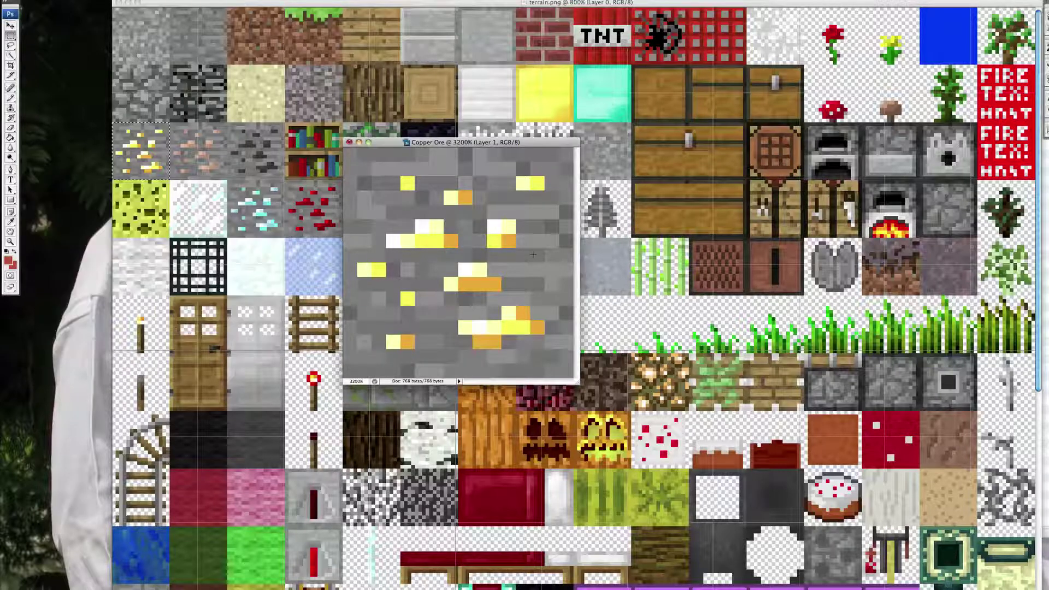
{"action": "left_click", "coordinate": [11, 97]}
{"action": "left_click", "coordinate": [451, 241]}
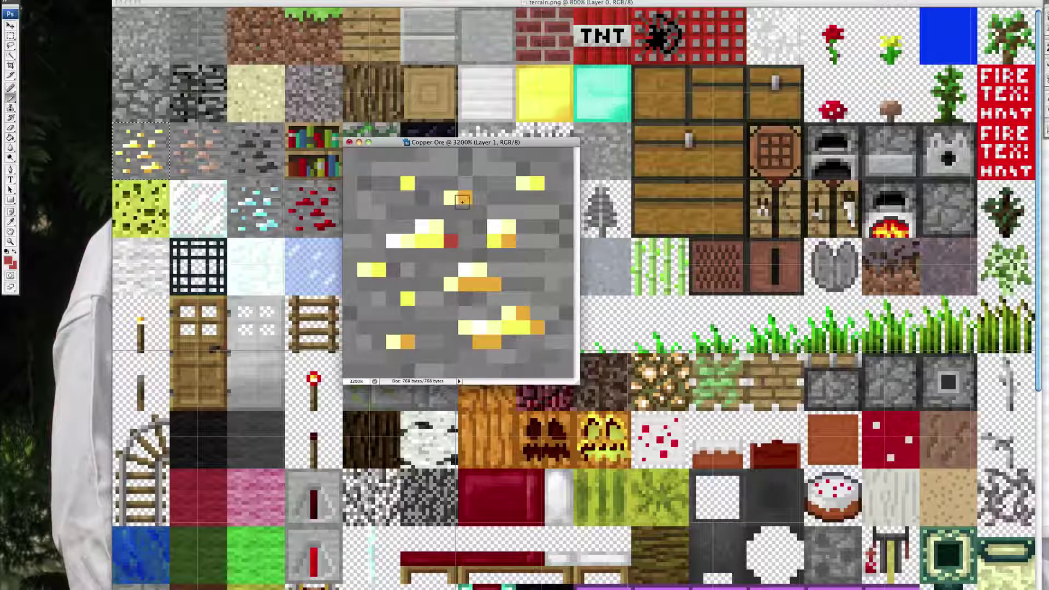
{"action": "left_click", "coordinate": [465, 198]}
{"action": "left_click", "coordinate": [509, 240]}
{"action": "left_click_drag", "start_coordinate": [468, 284], "coordinate": [481, 283]}
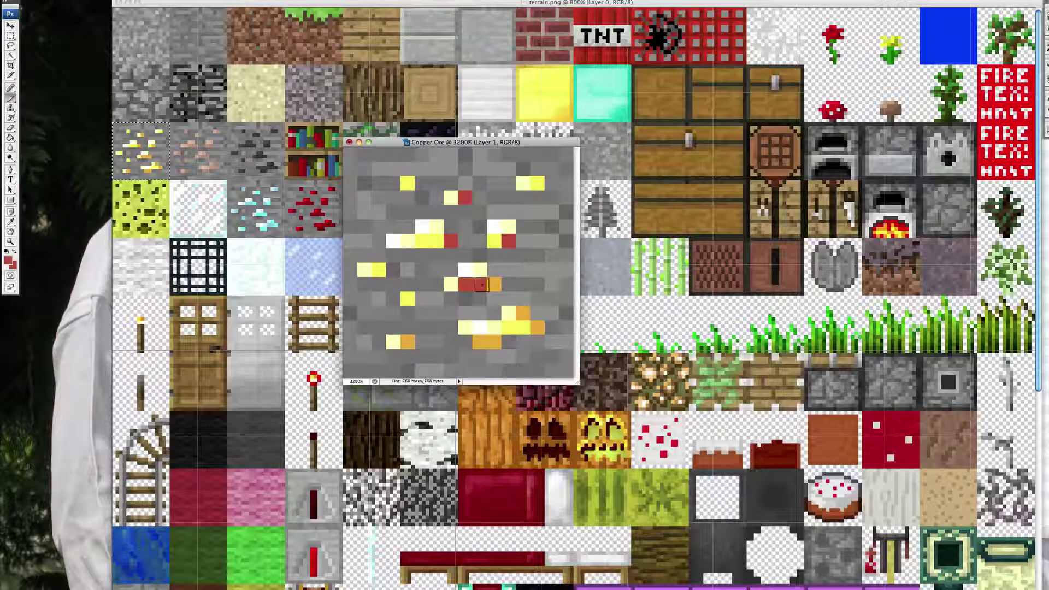
{"action": "left_click", "coordinate": [495, 284]}
{"action": "left_click", "coordinate": [536, 328]}
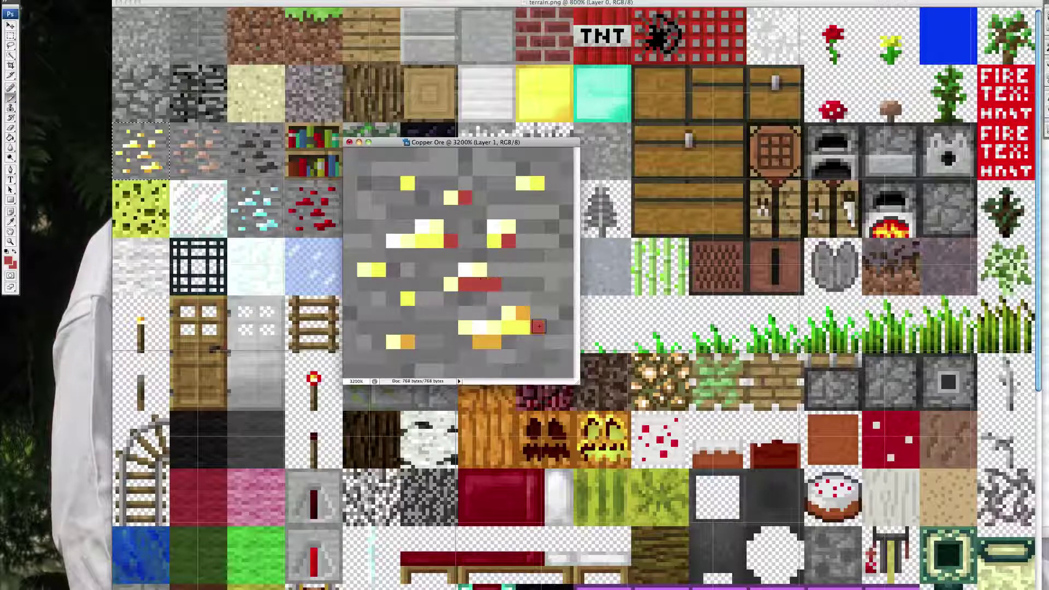
{"action": "left_click", "coordinate": [479, 342]}
{"action": "left_click", "coordinate": [409, 342]}
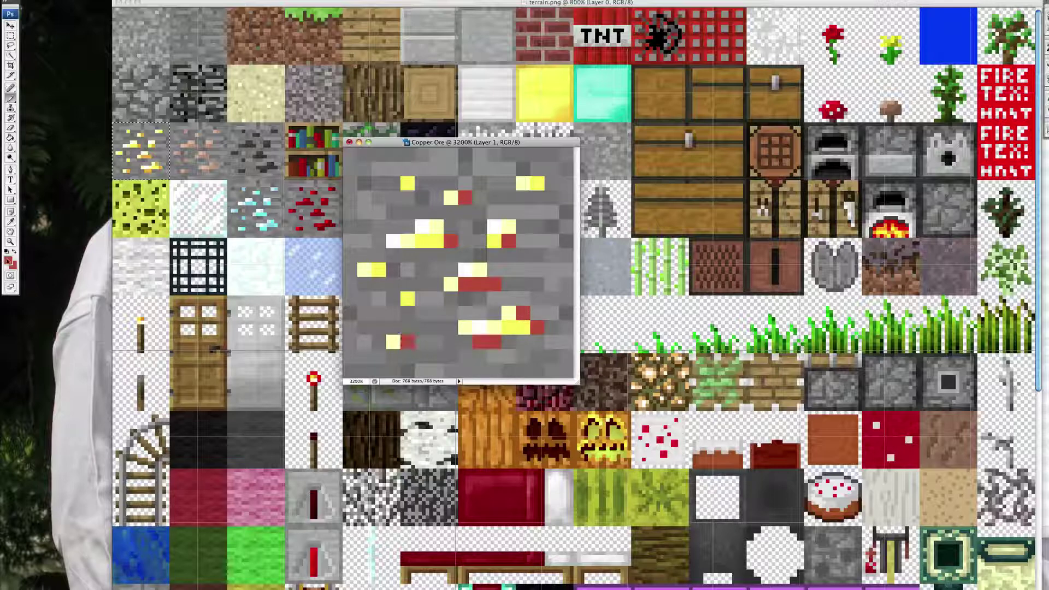
Step: Brighten the red and repaint another batch of yellow speck pixels
{"action": "left_click", "coordinate": [10, 260]}
{"action": "left_click_drag", "start_coordinate": [166, 233], "coordinate": [171, 222]}
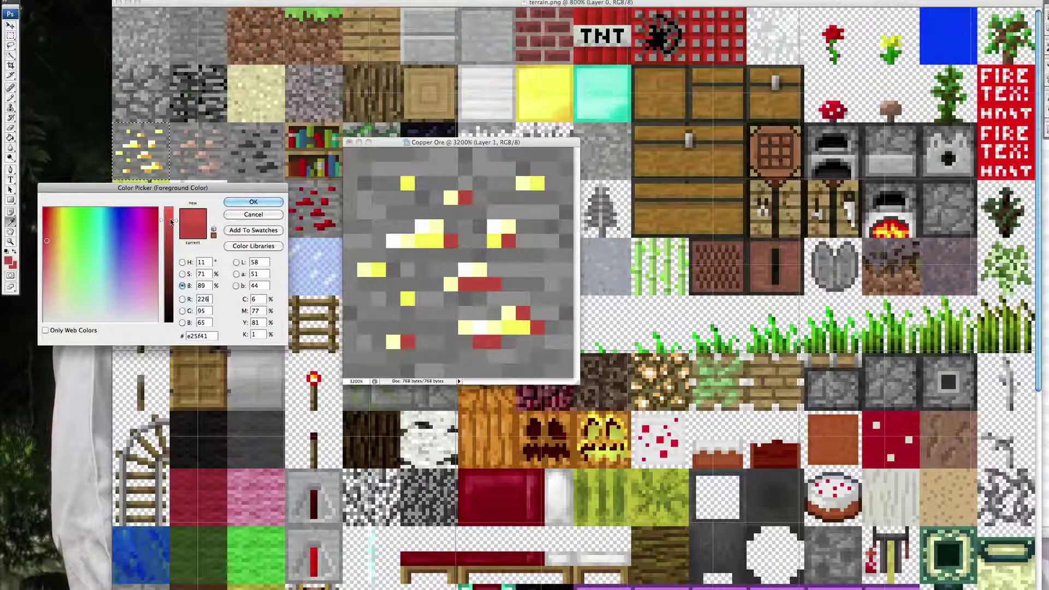
{"action": "left_click", "coordinate": [254, 201]}
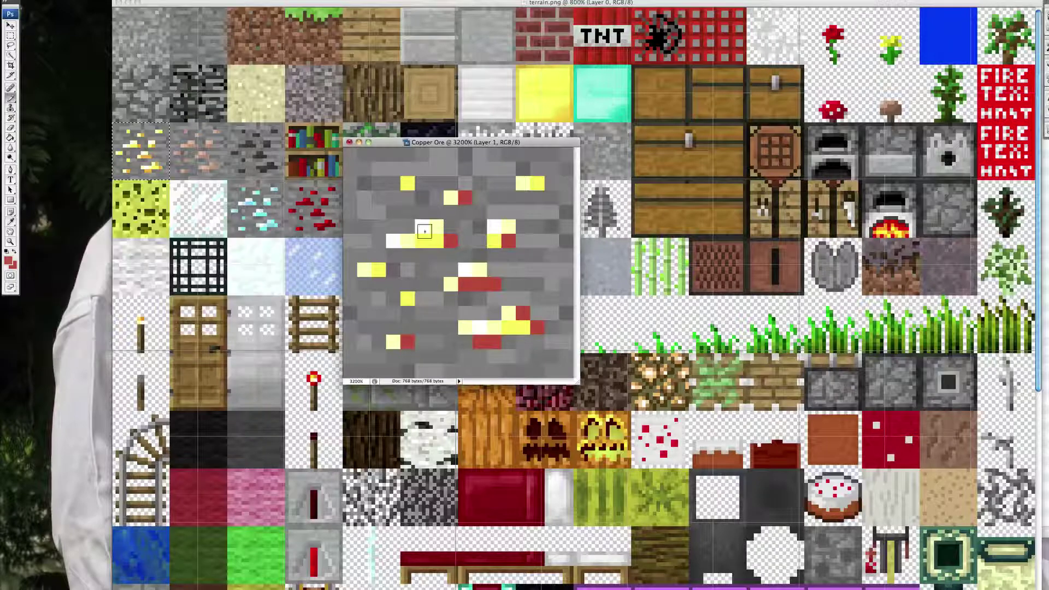
{"action": "left_click", "coordinate": [440, 241]}
{"action": "left_click", "coordinate": [427, 240]}
{"action": "left_click", "coordinate": [536, 182]}
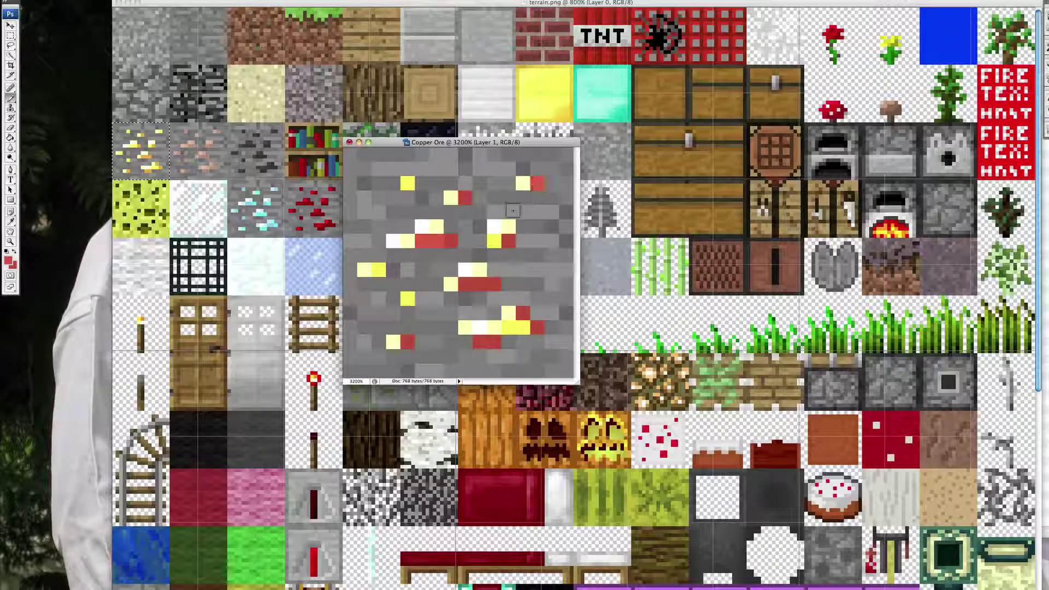
{"action": "left_click", "coordinate": [496, 239]}
{"action": "left_click", "coordinate": [509, 327]}
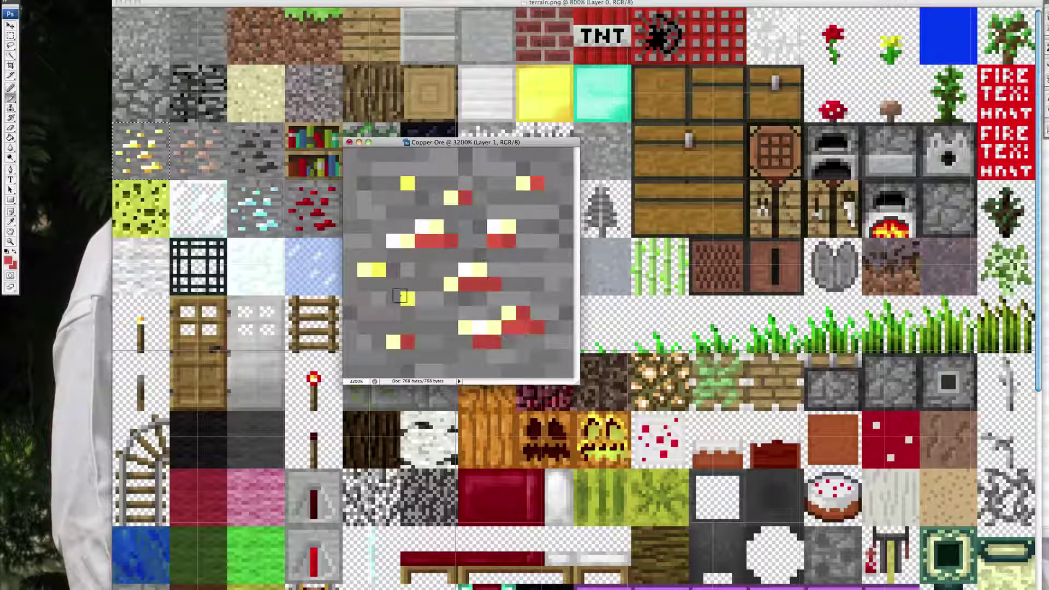
{"action": "left_click", "coordinate": [379, 270]}
{"action": "left_click", "coordinate": [407, 183]}
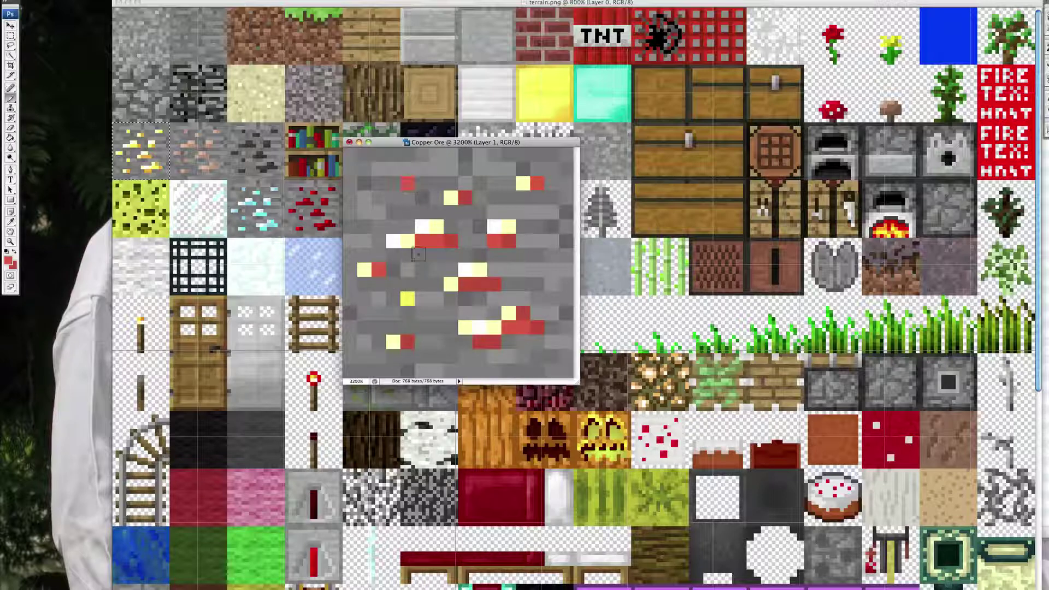
{"action": "left_click", "coordinate": [407, 302]}
Step: Choose a lighter red and paint five speck pixels, including the white one
{"action": "left_click", "coordinate": [11, 261]}
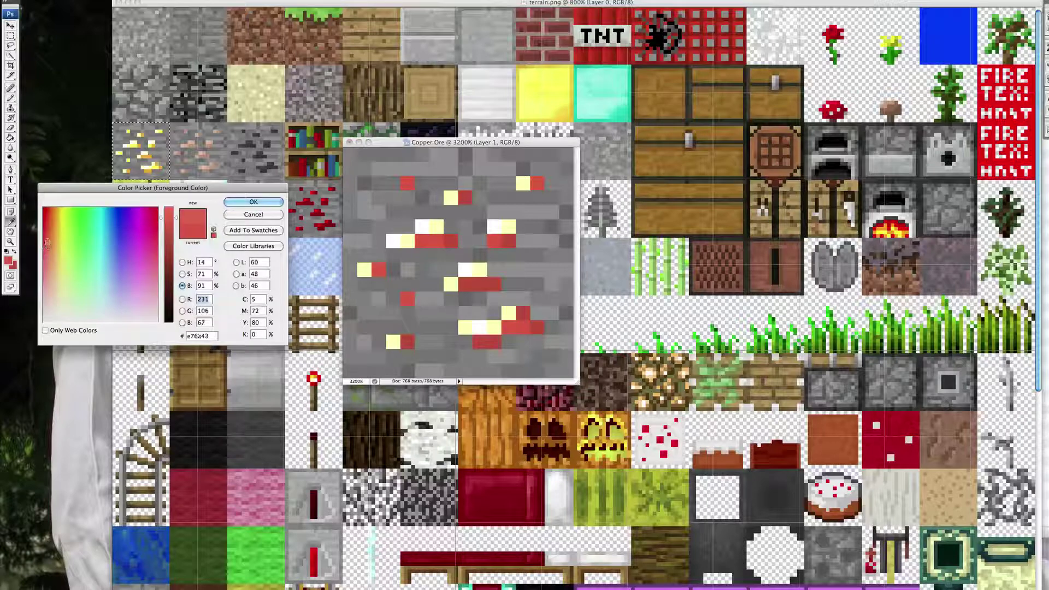
{"action": "left_click_drag", "start_coordinate": [46, 241], "coordinate": [48, 256]}
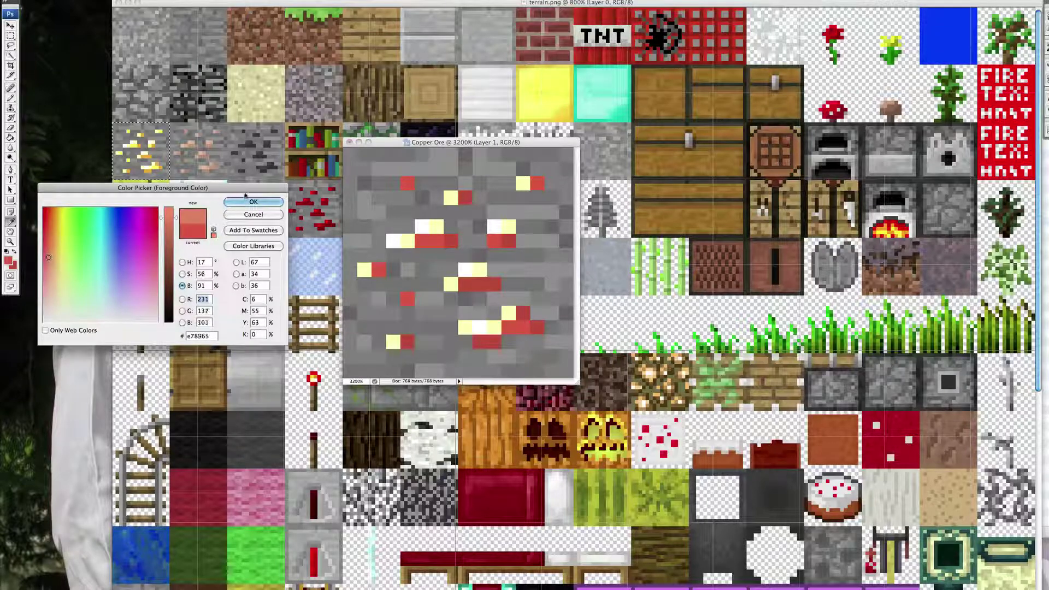
{"action": "left_click", "coordinate": [254, 201]}
{"action": "left_click", "coordinate": [393, 242]}
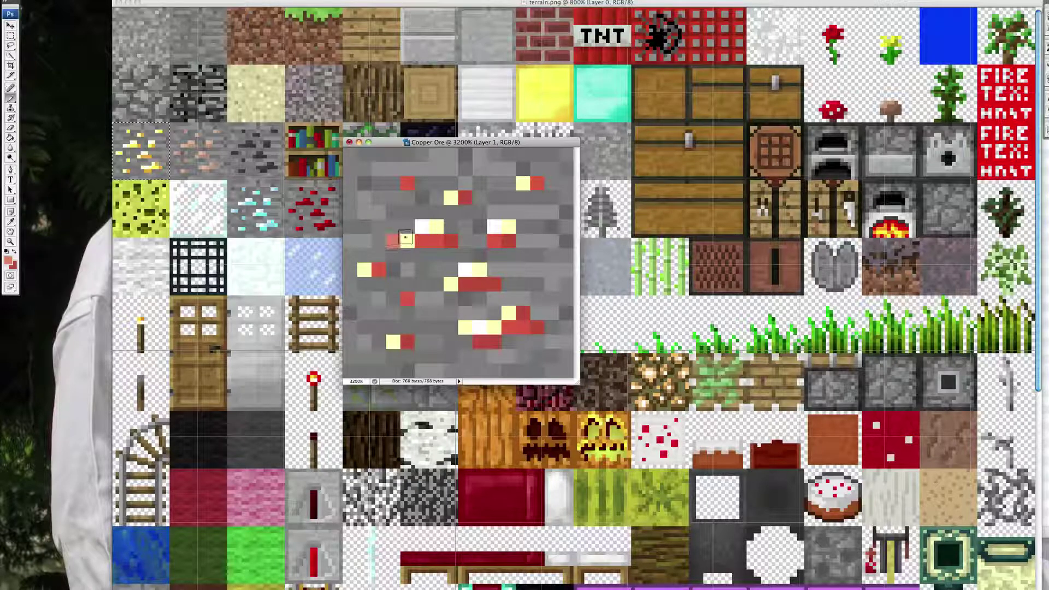
{"action": "left_click", "coordinate": [422, 227]}
{"action": "left_click", "coordinate": [493, 225]}
{"action": "left_click", "coordinate": [465, 269]}
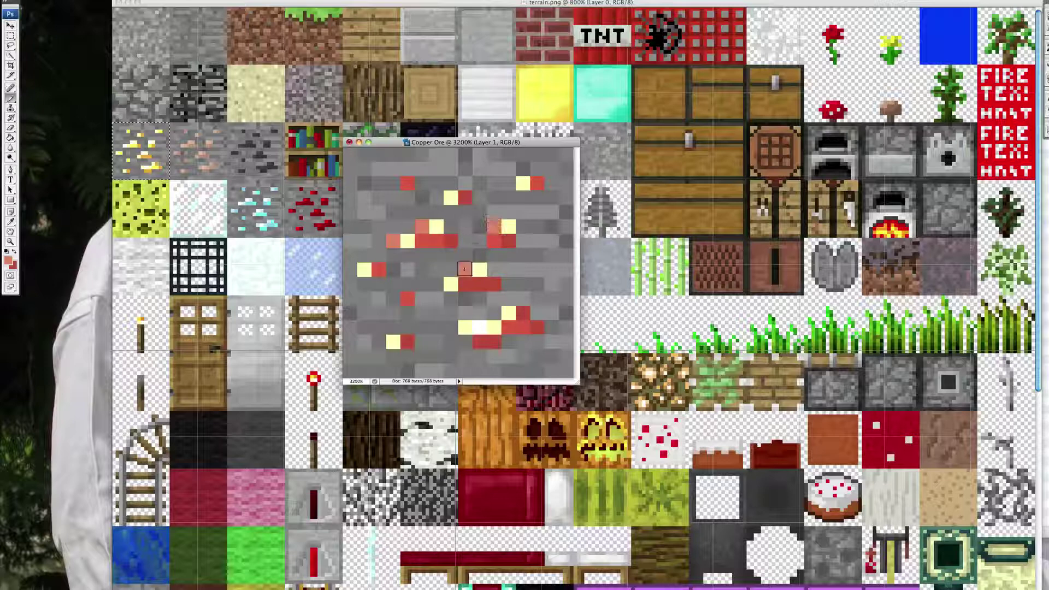
{"action": "left_click", "coordinate": [480, 327]}
Step: Set a full-brightness red and paint the last remaining yellow specks
{"action": "left_click", "coordinate": [10, 260]}
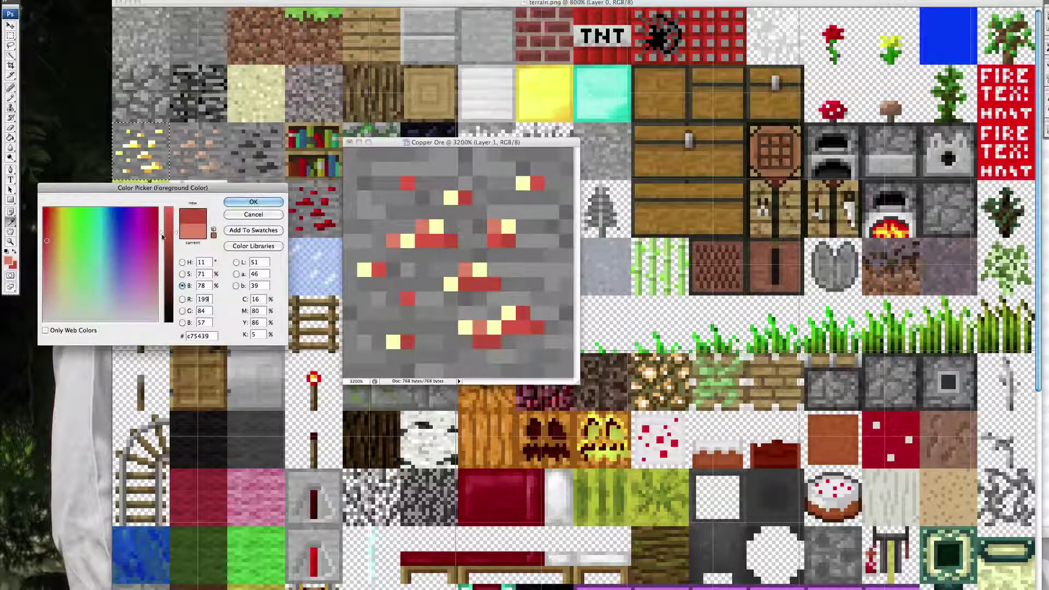
{"action": "left_click_drag", "start_coordinate": [171, 233], "coordinate": [174, 190]}
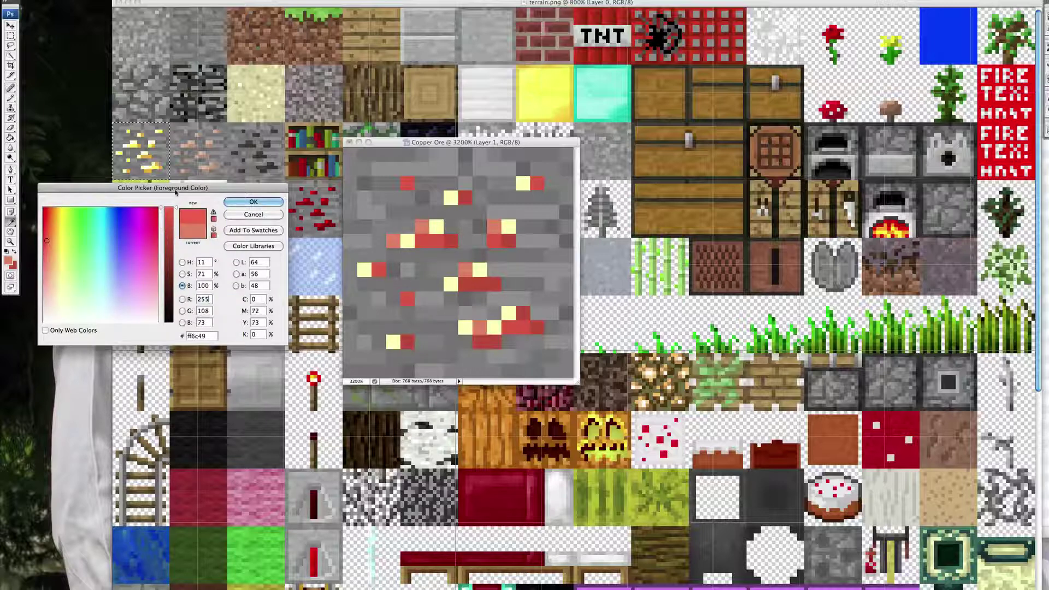
{"action": "left_click", "coordinate": [261, 202]}
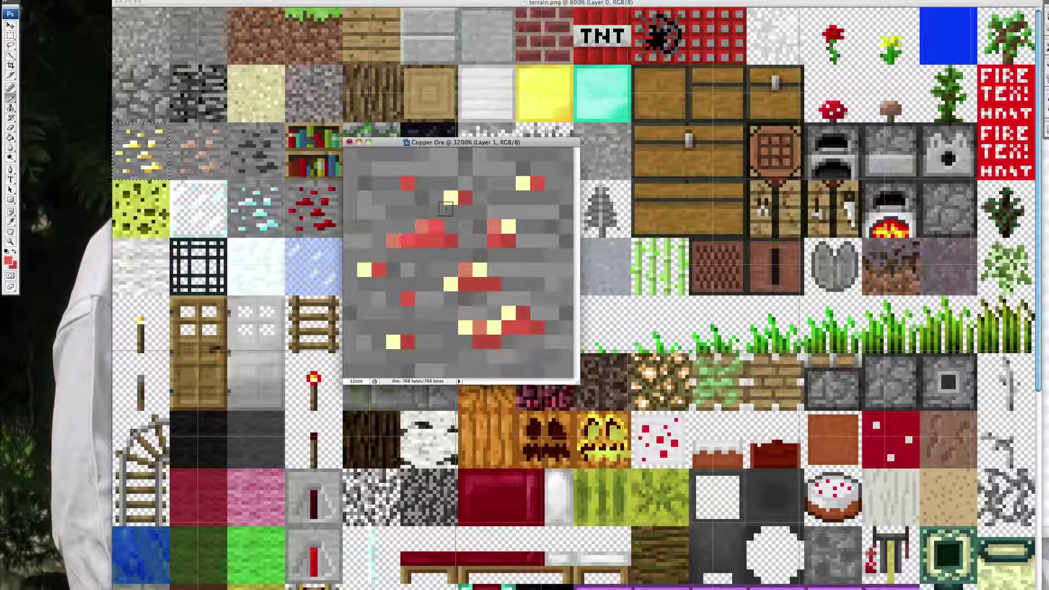
{"action": "left_click", "coordinate": [449, 197]}
{"action": "left_click", "coordinate": [524, 183]}
{"action": "left_click", "coordinate": [509, 226]}
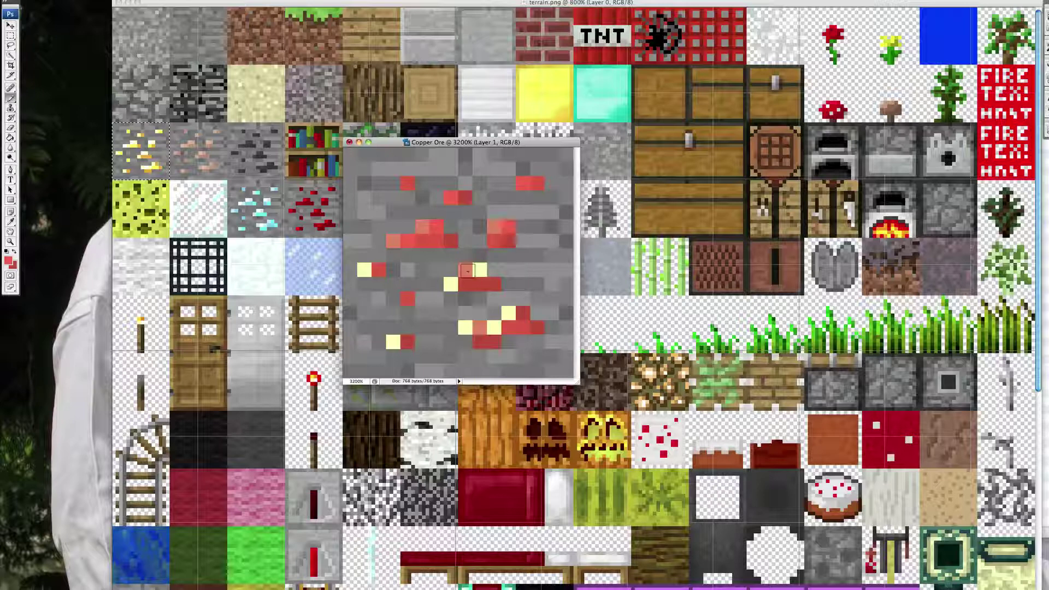
{"action": "left_click", "coordinate": [451, 284]}
{"action": "left_click", "coordinate": [481, 270]}
{"action": "left_click", "coordinate": [508, 312]}
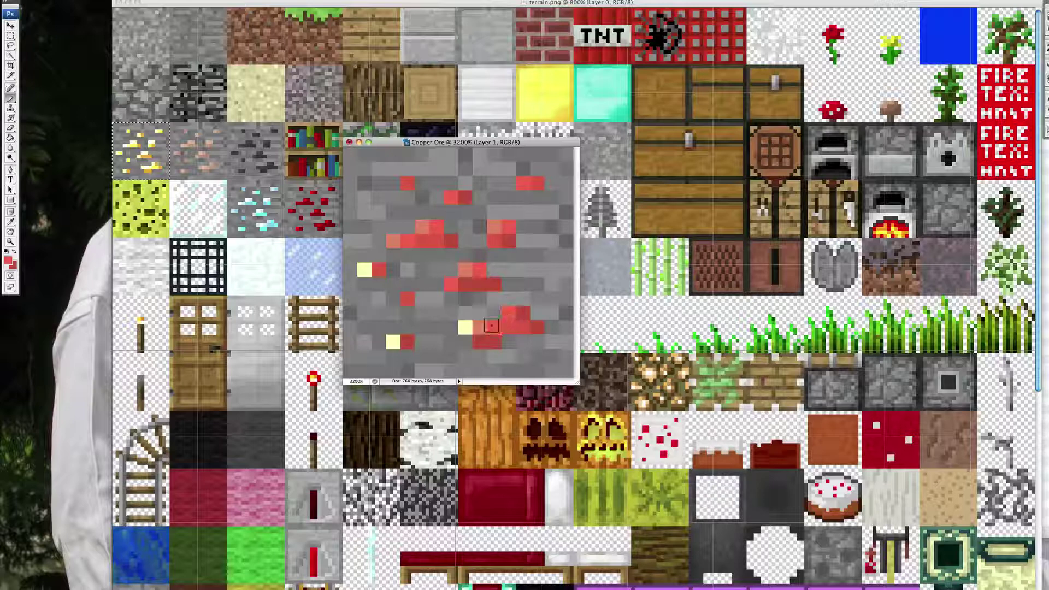
{"action": "left_click", "coordinate": [465, 328]}
{"action": "left_click", "coordinate": [392, 342]}
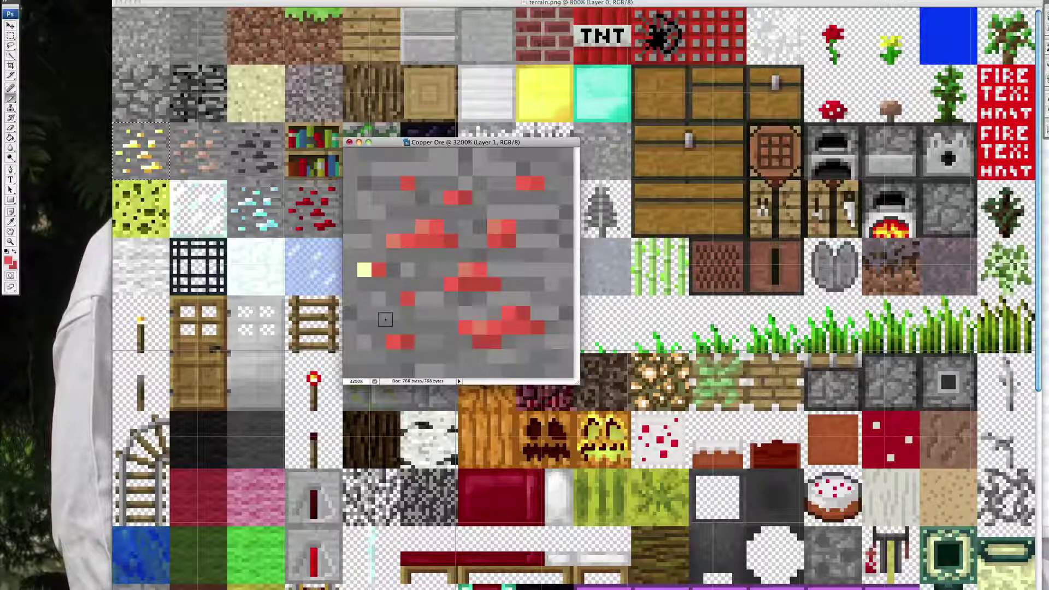
{"action": "left_click", "coordinate": [364, 270]}
{"action": "mouse_move", "coordinate": [444, 143]}
{"action": "left_mouse_down"}
{"action": "mouse_move", "coordinate": [490, 84]}
{"action": "mouse_move", "coordinate": [438, 75]}
{"action": "left_mouse_up"}
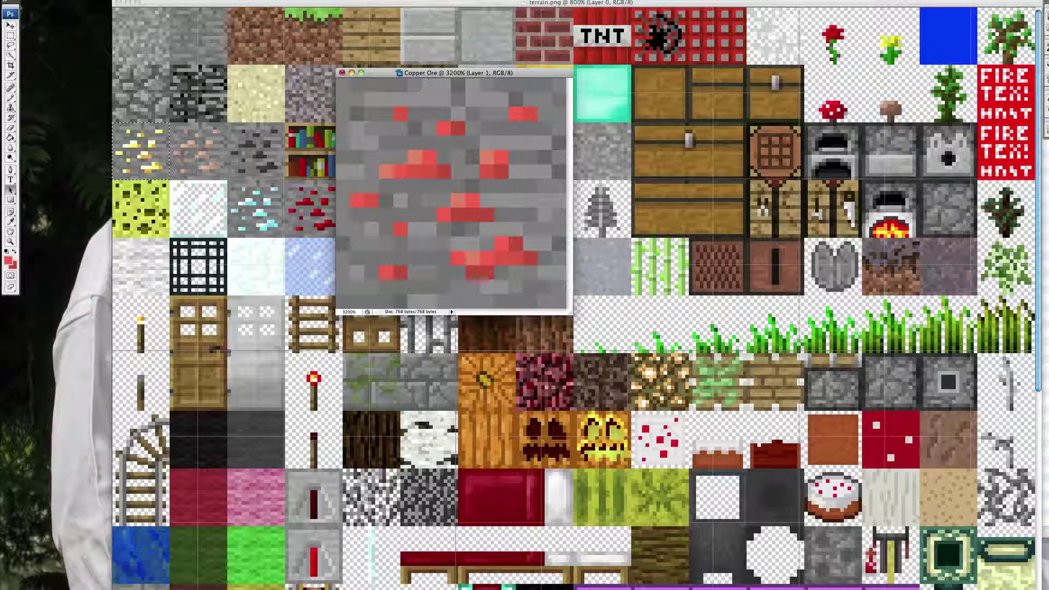
{"action": "left_click", "coordinate": [82, 0]}
Step: Save Copper Ore as a PNG on the Desktop with default options, then close it without saving
{"action": "left_click", "coordinate": [90, 82]}
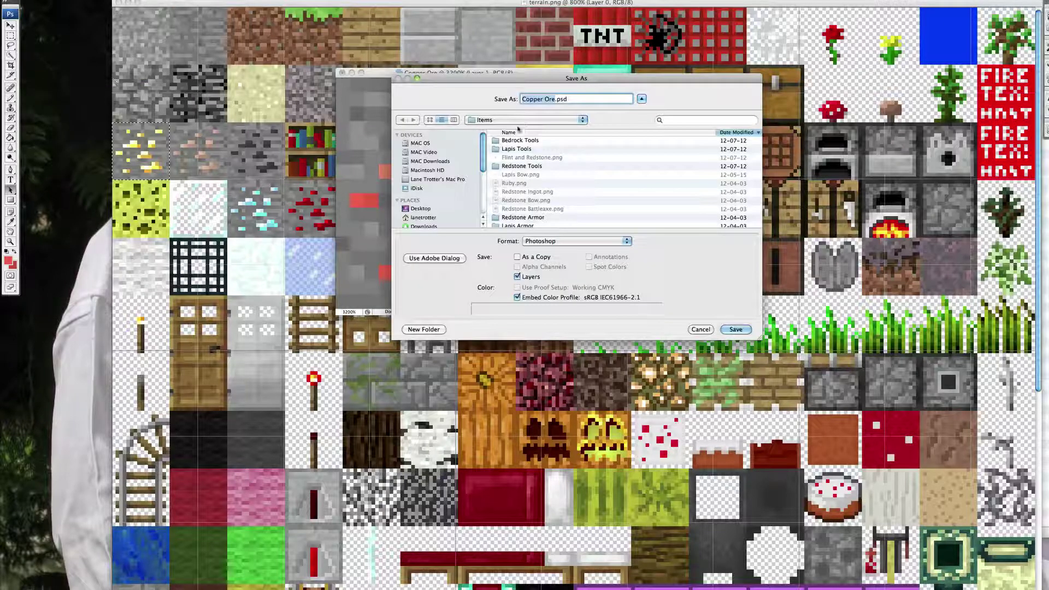
{"action": "left_click", "coordinate": [426, 211]}
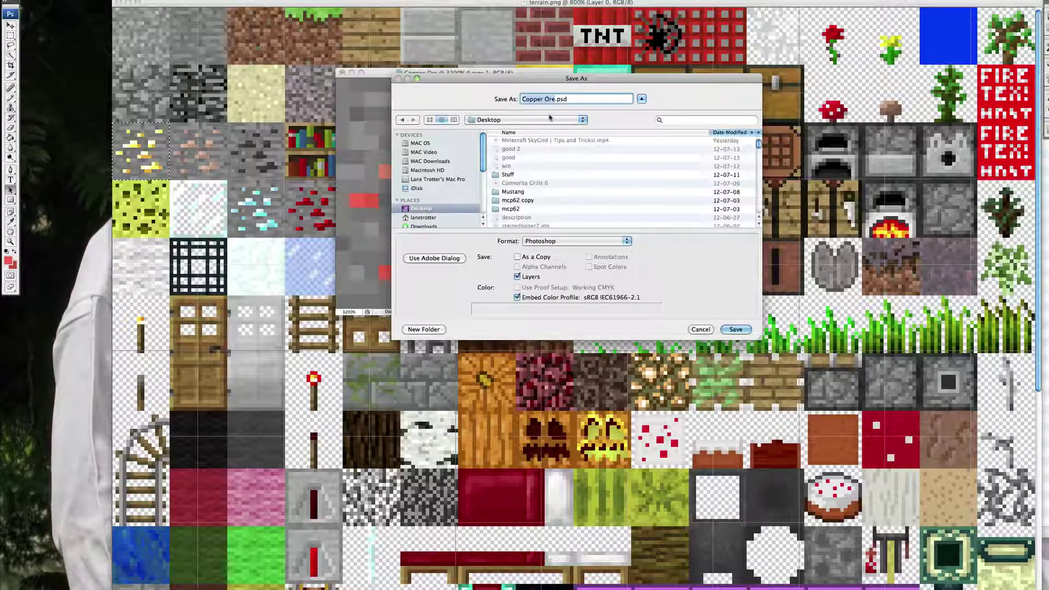
{"action": "left_click", "coordinate": [563, 240]}
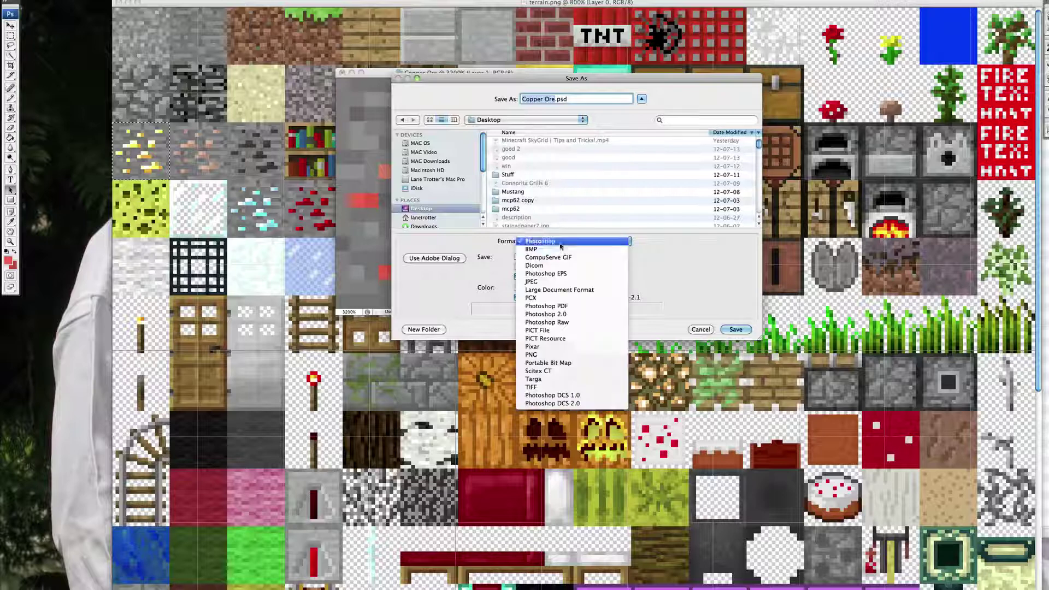
{"action": "left_click", "coordinate": [560, 355]}
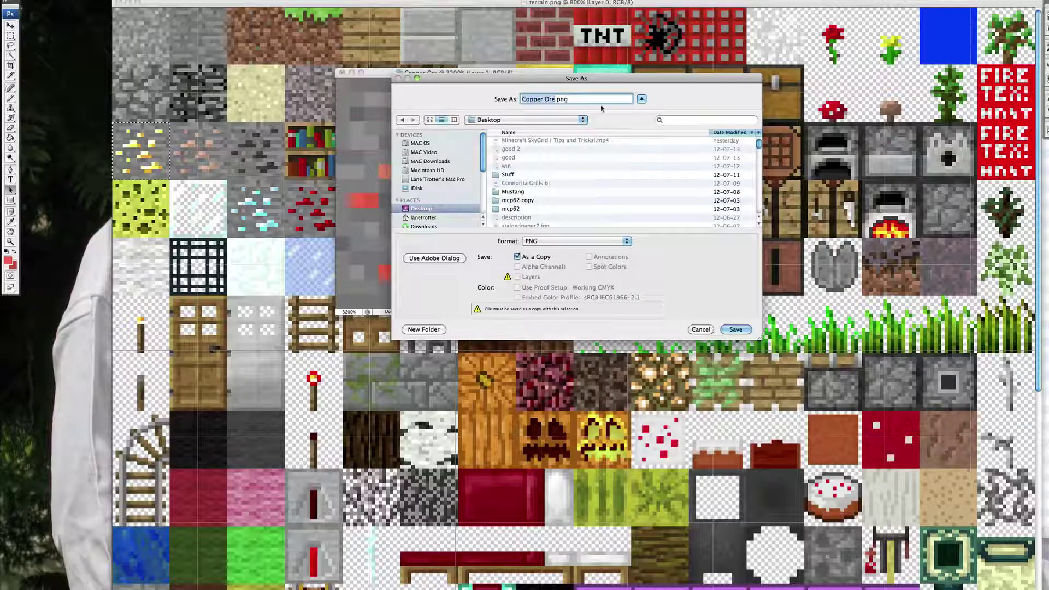
{"action": "left_click", "coordinate": [736, 330]}
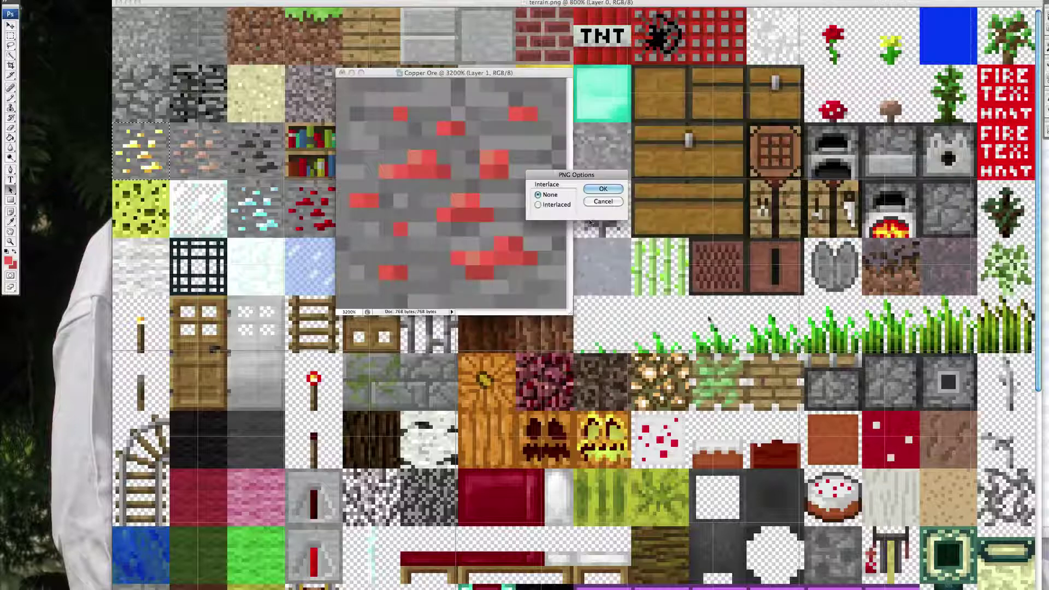
{"action": "left_click", "coordinate": [602, 188]}
{"action": "left_click", "coordinate": [343, 73]}
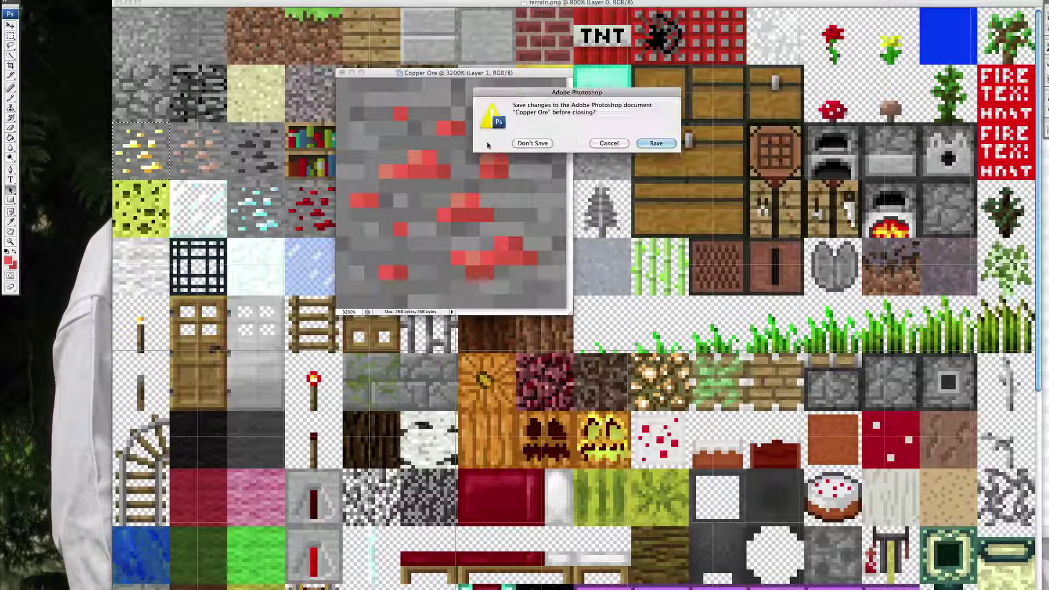
{"action": "left_click", "coordinate": [532, 143]}
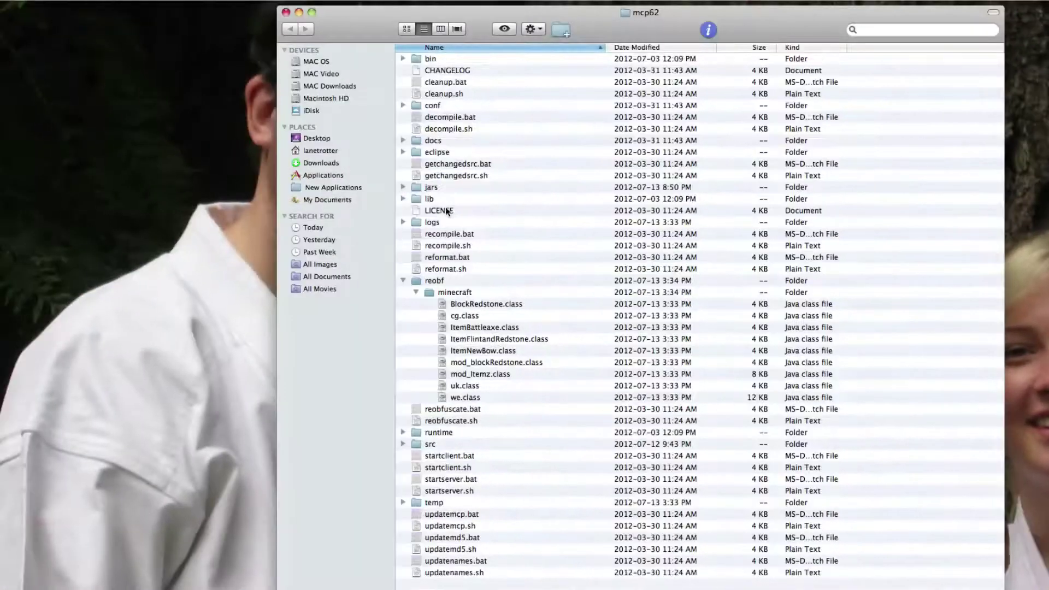
Step: Navigate jars > bin > minecraft > Itemz+ Mod > Blocks and preview Redstone Block.png
{"action": "double_click", "coordinate": [435, 187]}
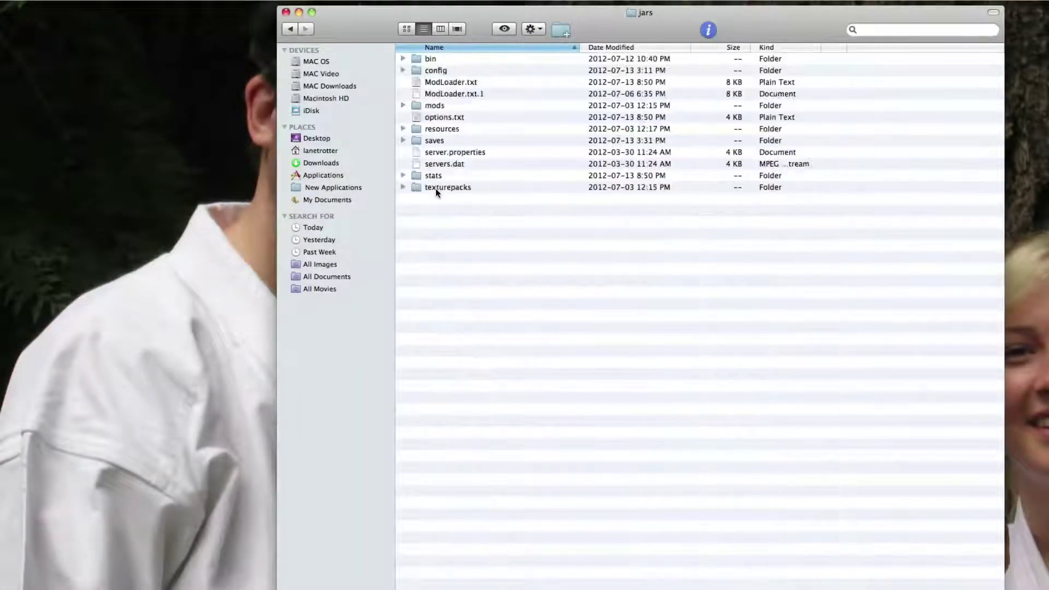
{"action": "left_click", "coordinate": [442, 60]}
{"action": "double_click", "coordinate": [442, 59]}
{"action": "double_click", "coordinate": [449, 117]}
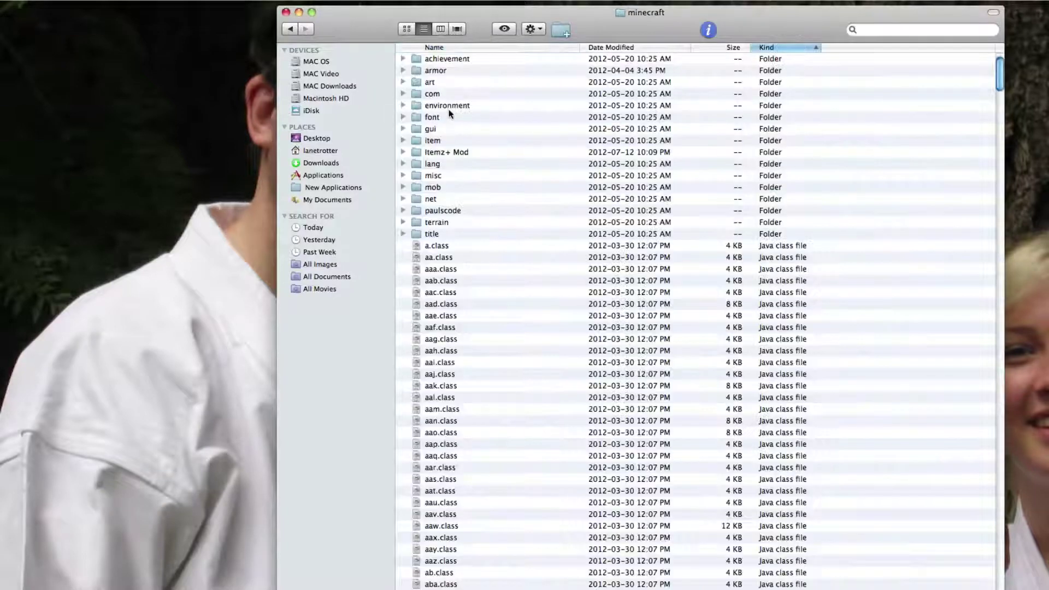
{"action": "double_click", "coordinate": [456, 152]}
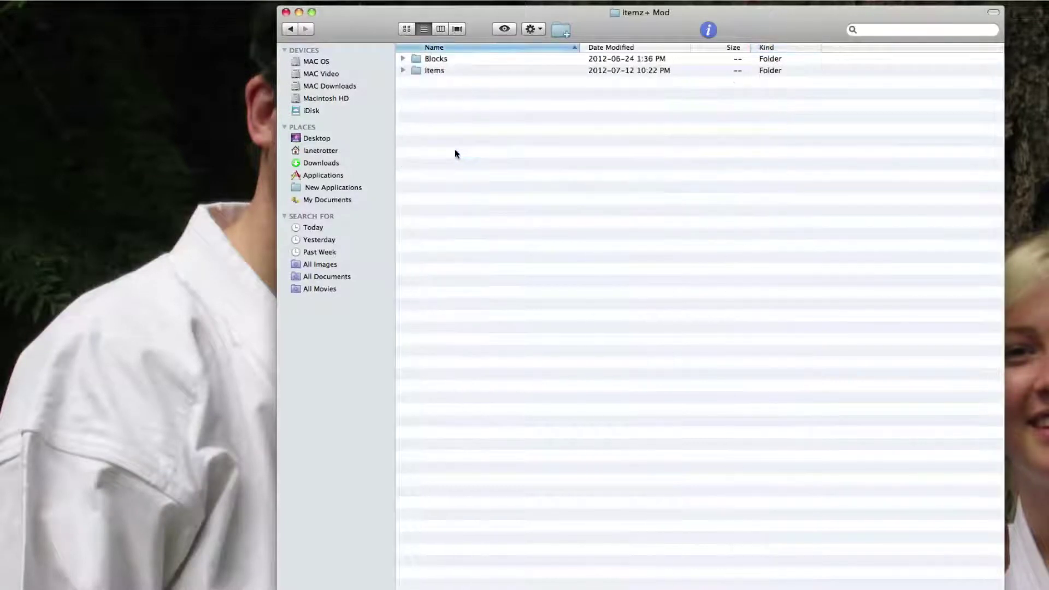
{"action": "double_click", "coordinate": [440, 61]}
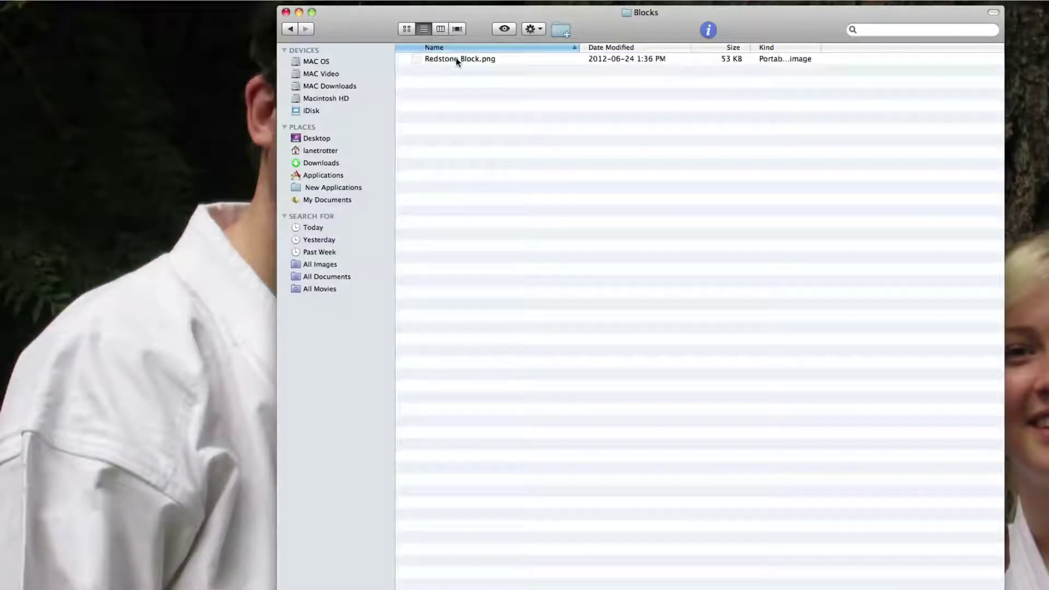
{"action": "left_click", "coordinate": [456, 58]}
{"action": "key", "text": "space"}
{"action": "key", "text": "space"}
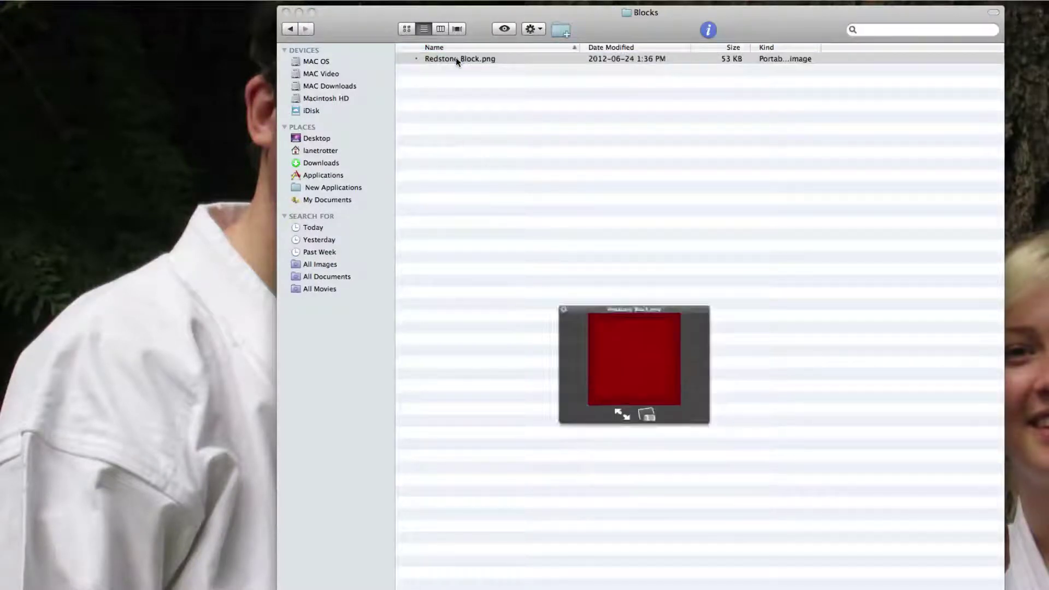
Step: Copy Copper Ore.png from the Desktop into Blocks, preview it, and close the Desktop window
{"action": "key", "text": "super+n"}
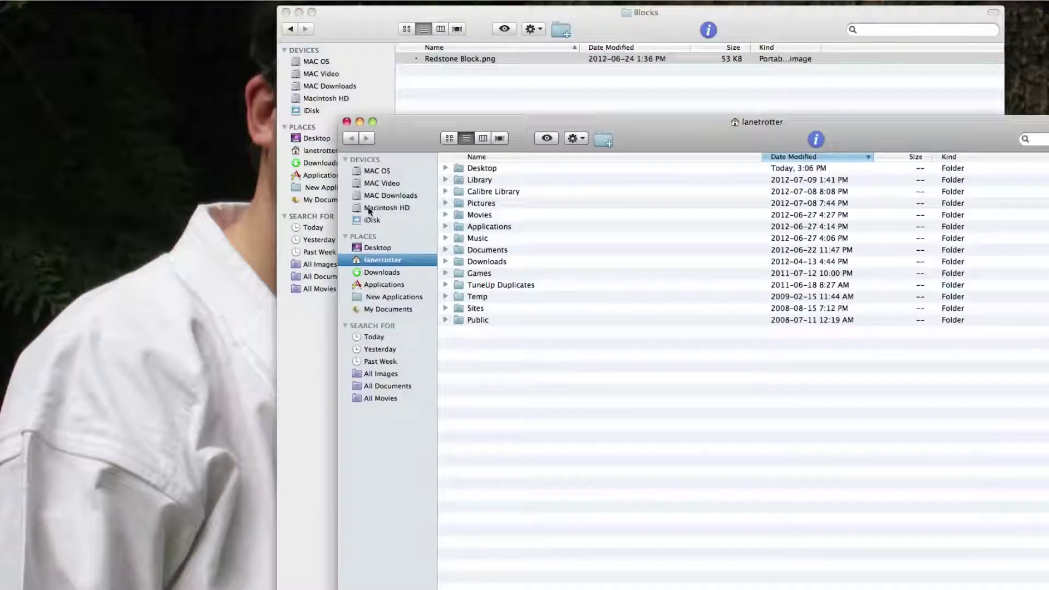
{"action": "left_click", "coordinate": [378, 248]}
{"action": "left_click", "coordinate": [525, 168]}
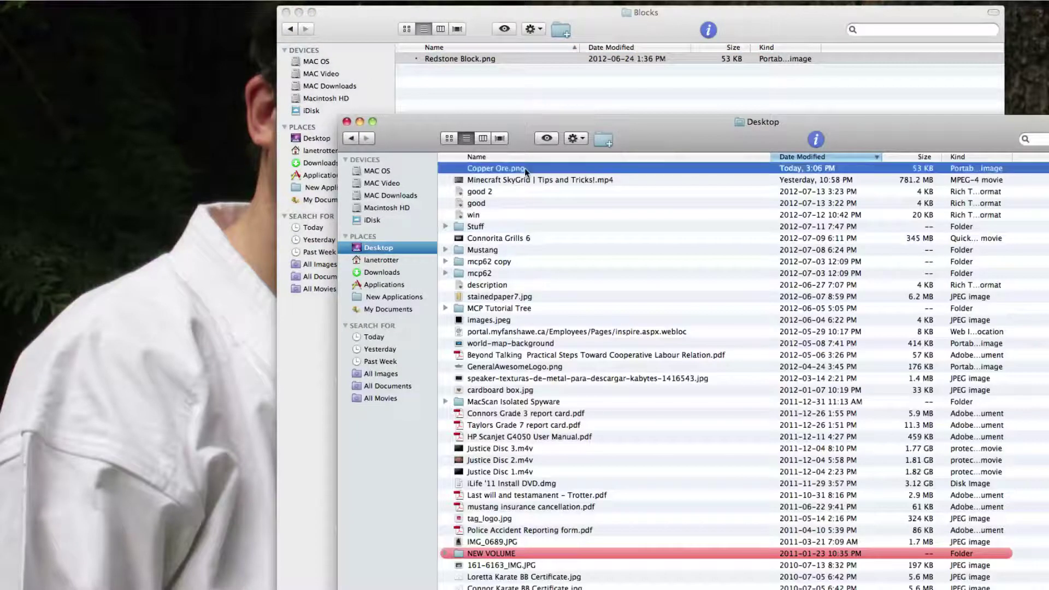
{"action": "left_click", "coordinate": [469, 98]}
{"action": "key", "text": "super+v"}
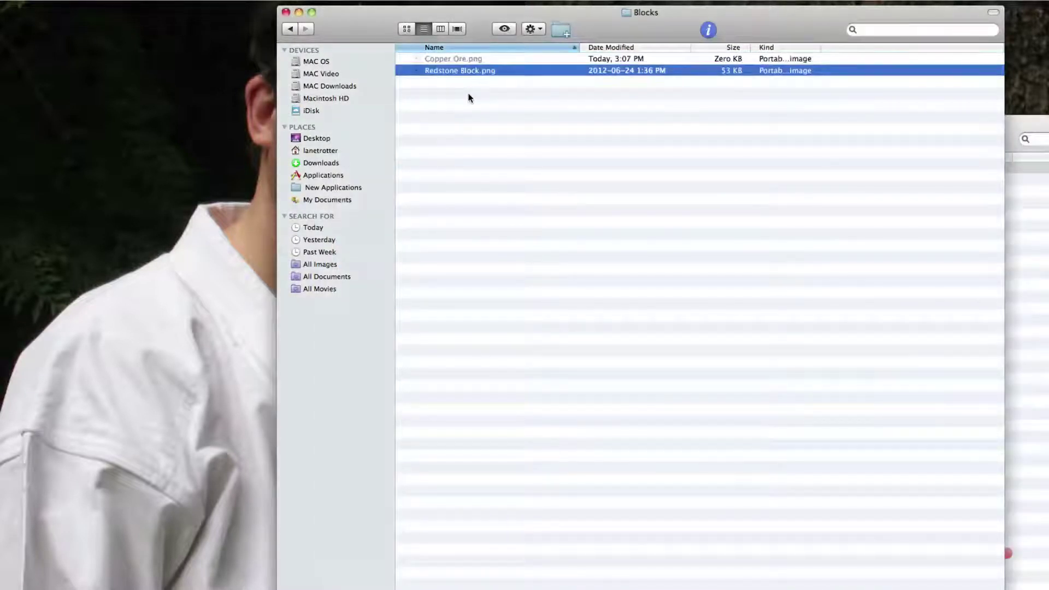
{"action": "key", "text": "space"}
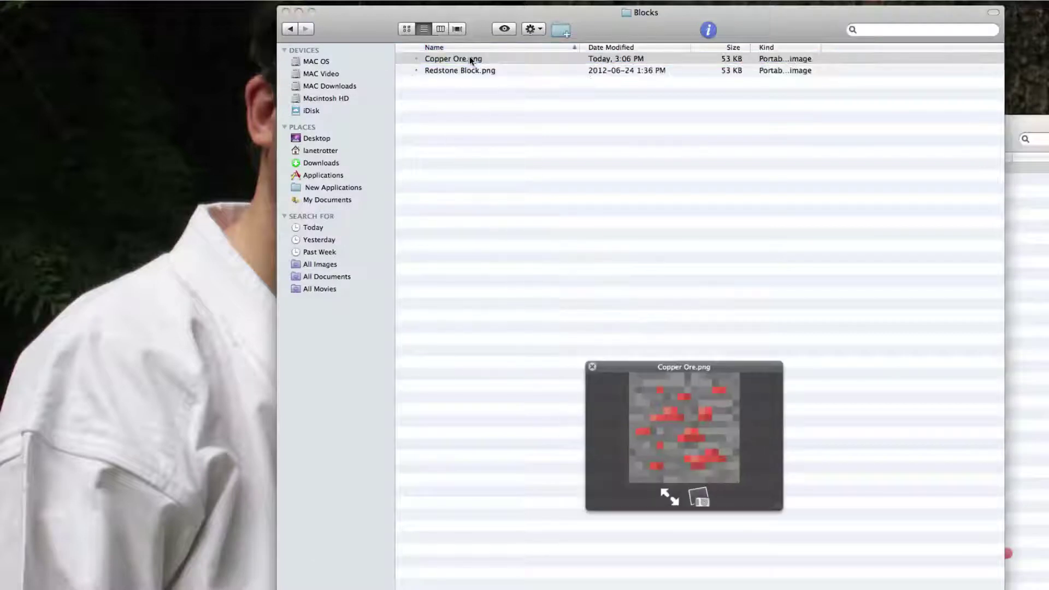
{"action": "left_click", "coordinate": [520, 184]}
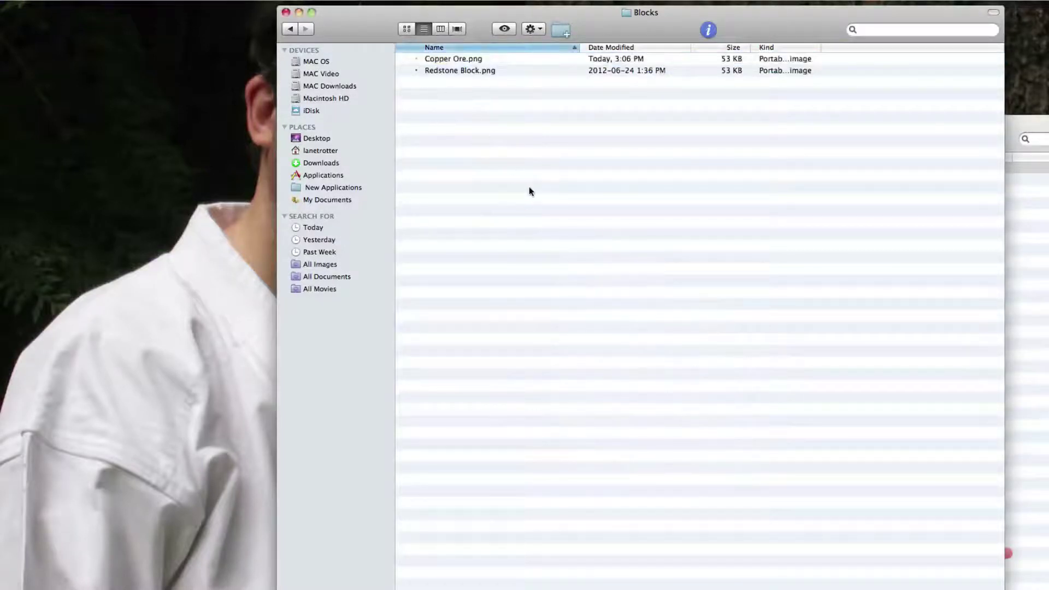
{"action": "left_click", "coordinate": [1025, 328]}
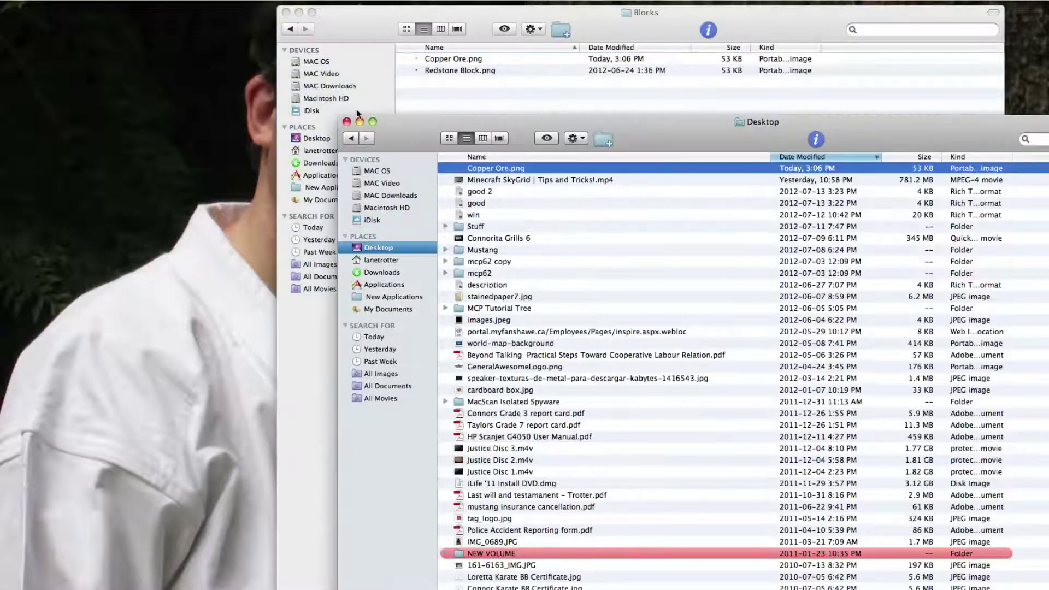
{"action": "left_click", "coordinate": [347, 121]}
Step: Return to the minecraft folder and sort its files by name and by kind
{"action": "left_click", "coordinate": [293, 29]}
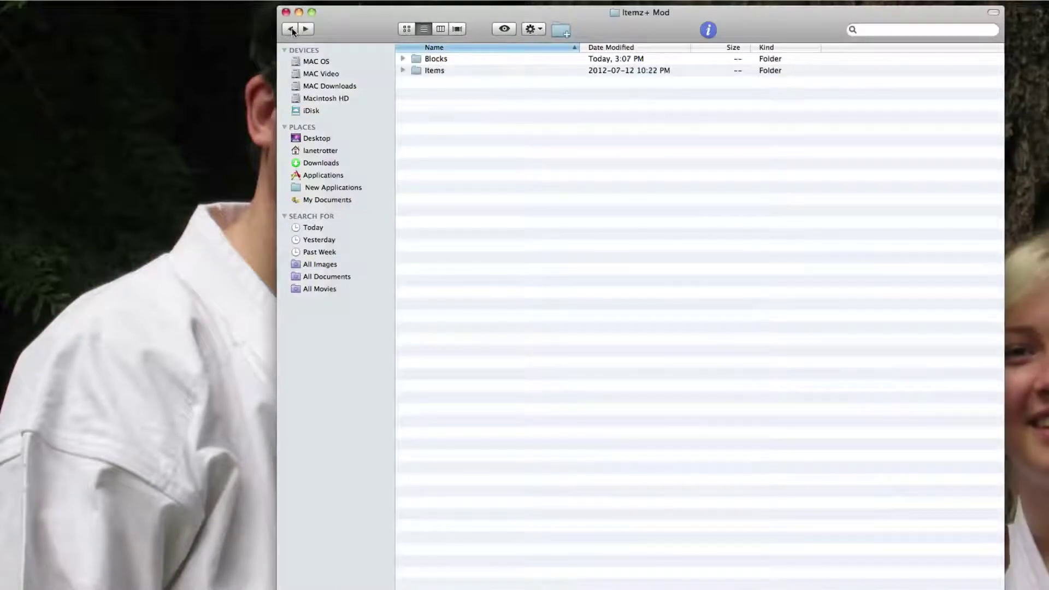
{"action": "scroll", "coordinate": [563, 70], "scroll_direction": "down", "scroll_amount": 5}
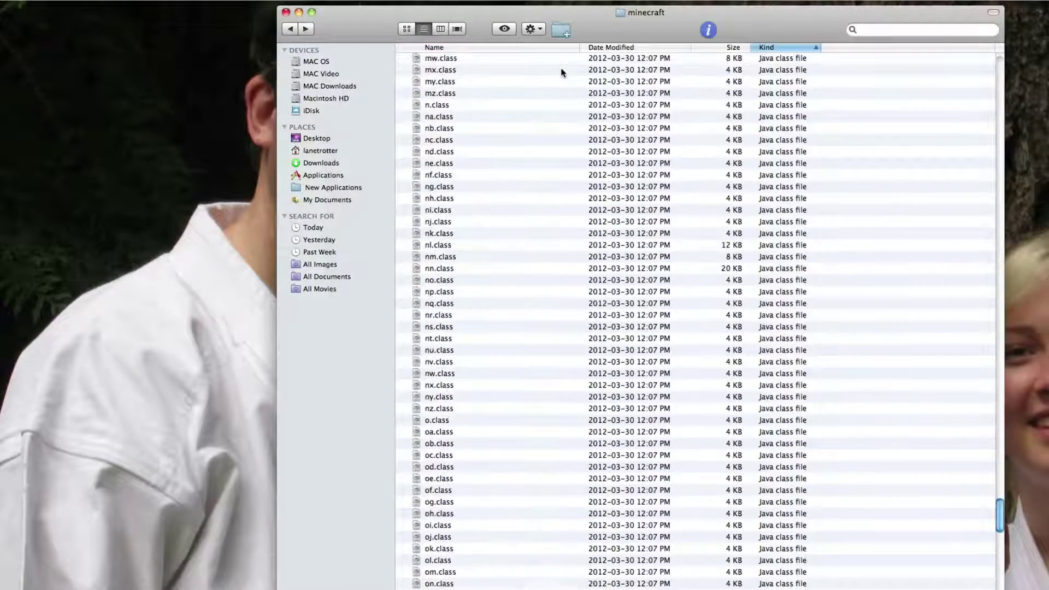
{"action": "left_click", "coordinate": [532, 50]}
{"action": "scroll", "coordinate": [549, 80], "scroll_direction": "down", "scroll_amount": 5}
{"action": "scroll", "coordinate": [548, 80], "scroll_direction": "up", "scroll_amount": 15}
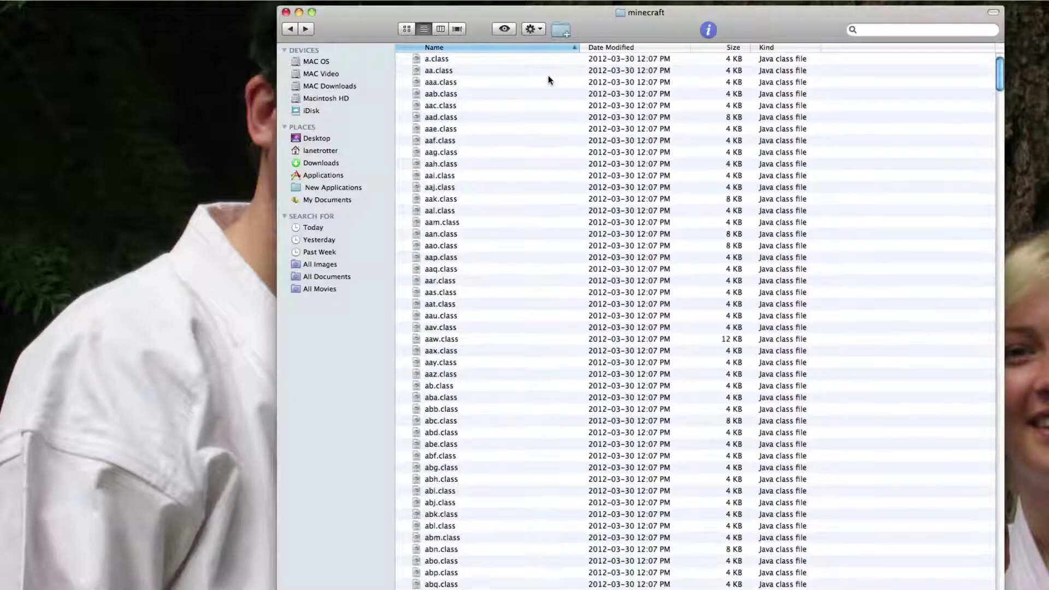
{"action": "key", "text": "super+a"}
{"action": "right_click", "coordinate": [499, 109]}
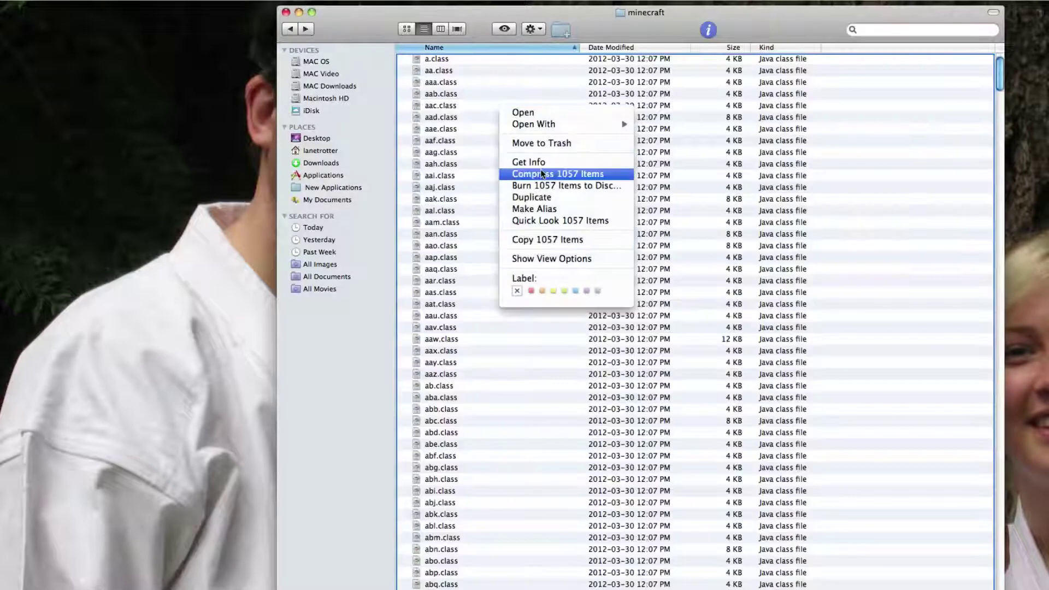
{"action": "left_click", "coordinate": [769, 51]}
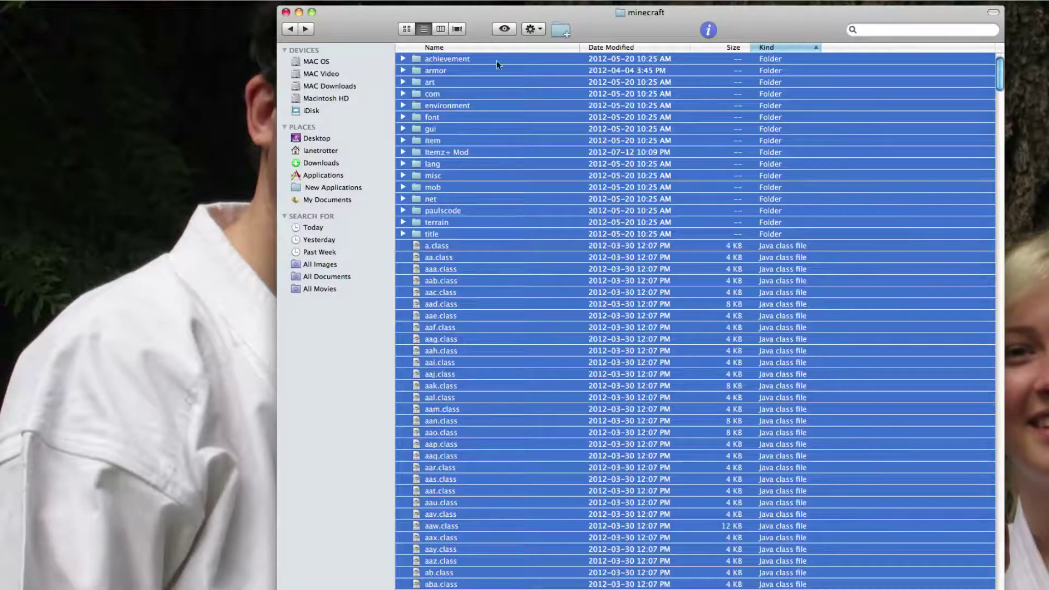
{"action": "scroll", "coordinate": [498, 64], "scroll_direction": "down", "scroll_amount": 10}
{"action": "scroll", "coordinate": [756, 39], "scroll_direction": "down", "scroll_amount": 10}
{"action": "scroll", "coordinate": [748, 57], "scroll_direction": "down", "scroll_amount": 10}
{"action": "scroll", "coordinate": [748, 57], "scroll_direction": "up", "scroll_amount": 15}
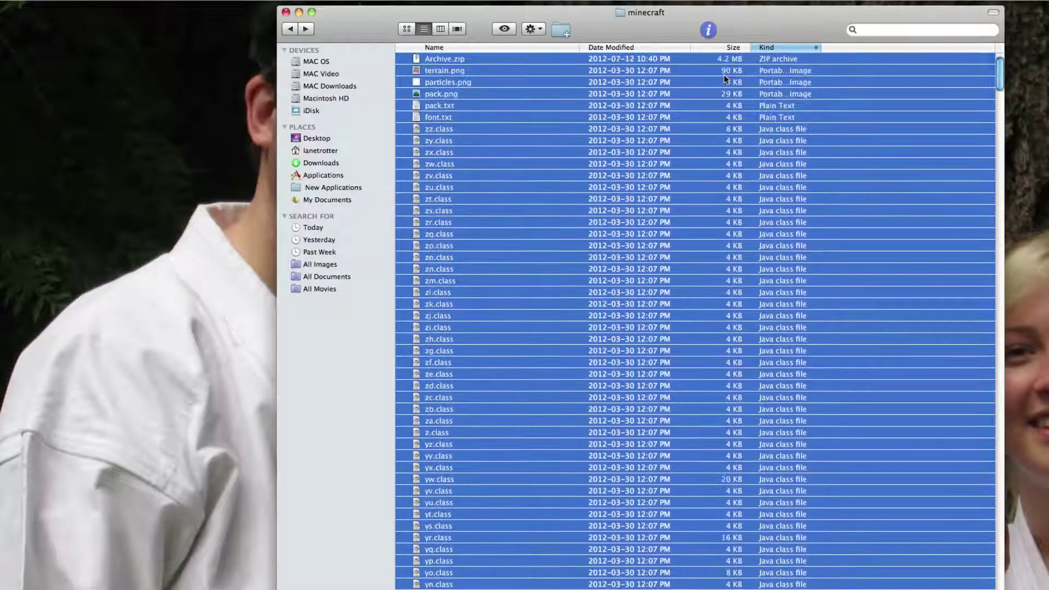
{"action": "left_click", "coordinate": [469, 107]}
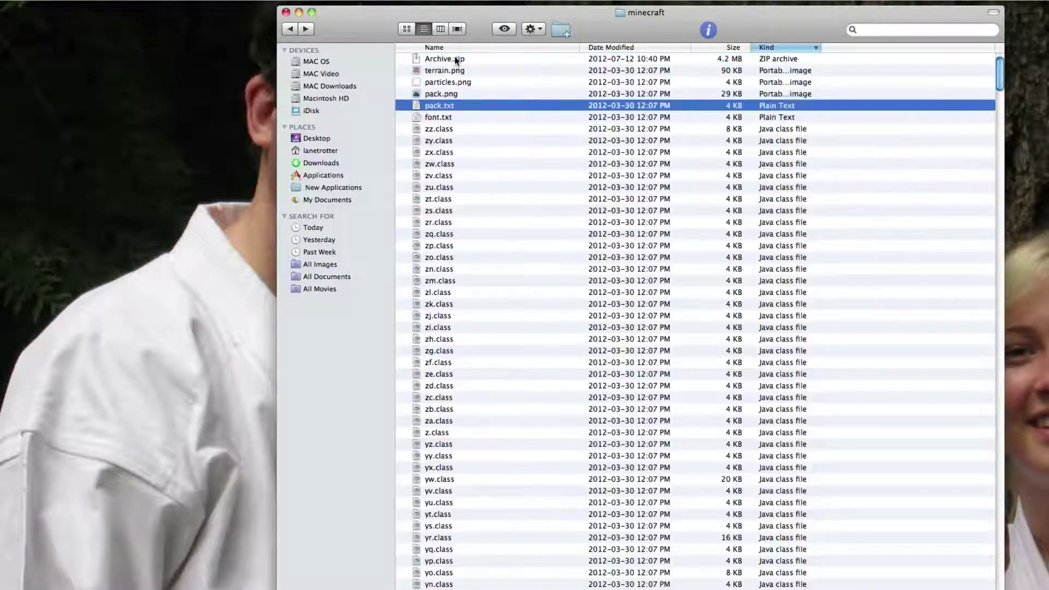
Step: Delete the old Archive.zip and compress all 1056 remaining items into a new archive
{"action": "left_click", "coordinate": [455, 59]}
{"action": "key", "text": "super+BackSpace"}
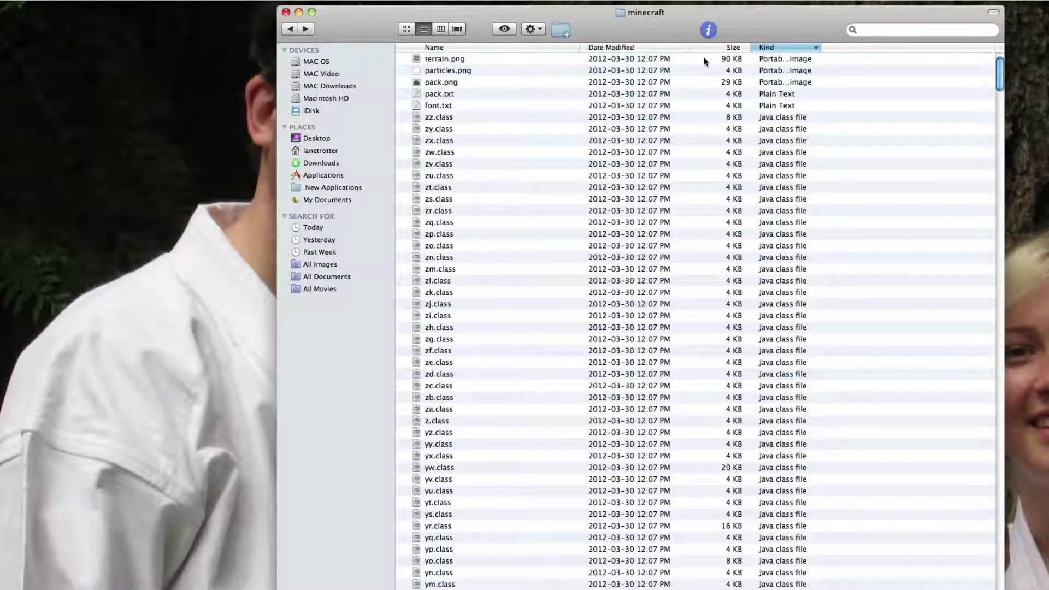
{"action": "left_click", "coordinate": [779, 59]}
{"action": "key", "text": "super+a"}
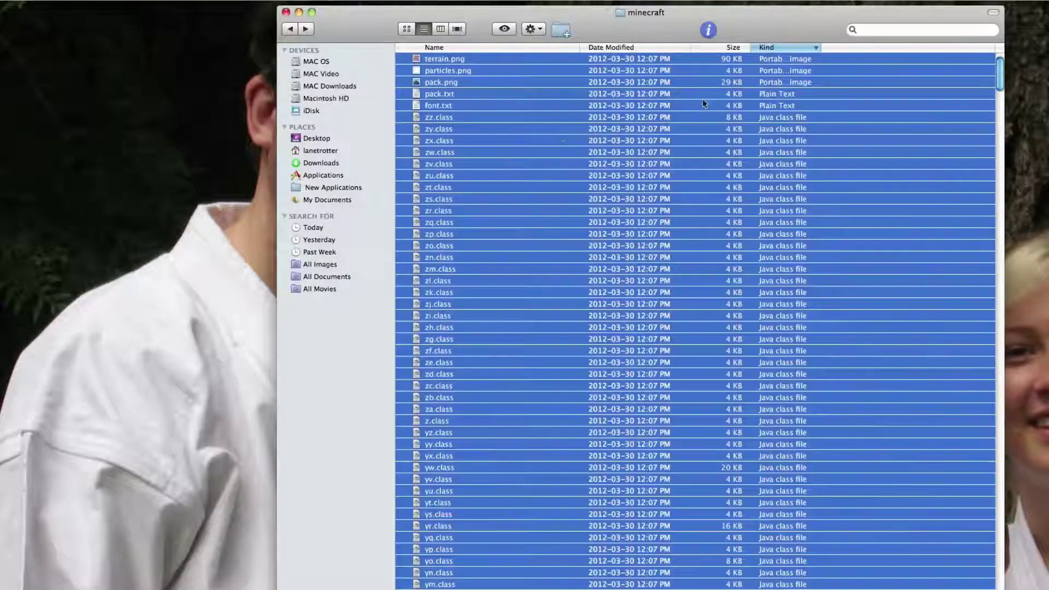
{"action": "right_click", "coordinate": [550, 129]}
{"action": "left_click", "coordinate": [597, 197]}
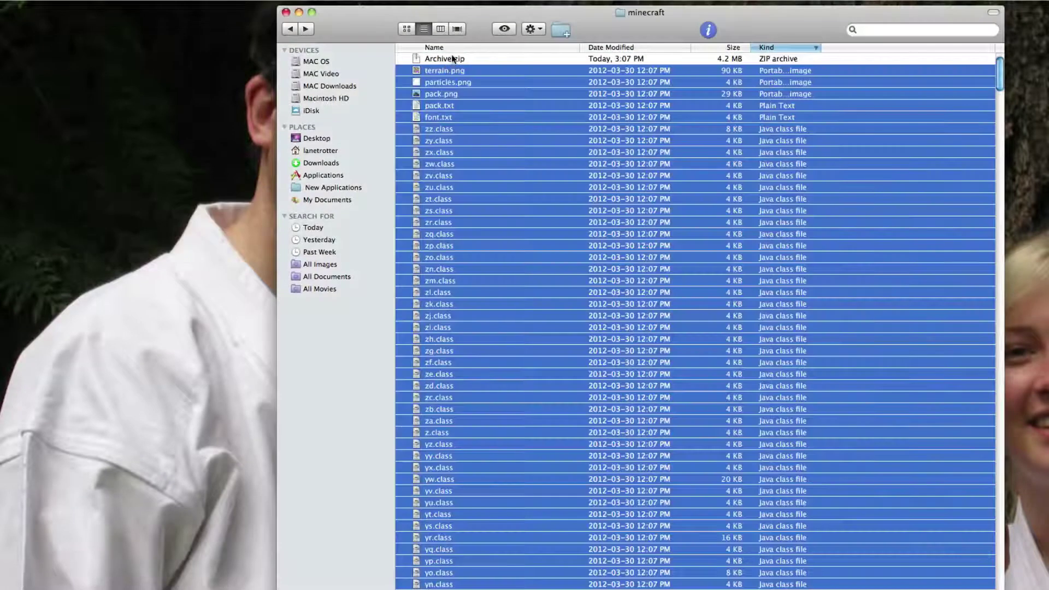
{"action": "left_click", "coordinate": [449, 61]}
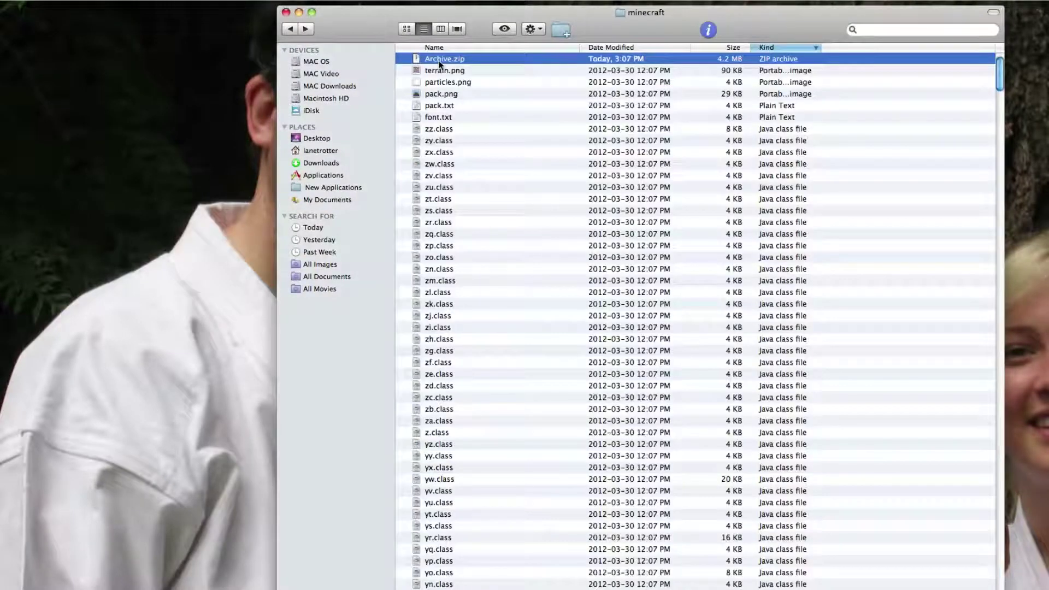
{"action": "left_click", "coordinate": [290, 29]}
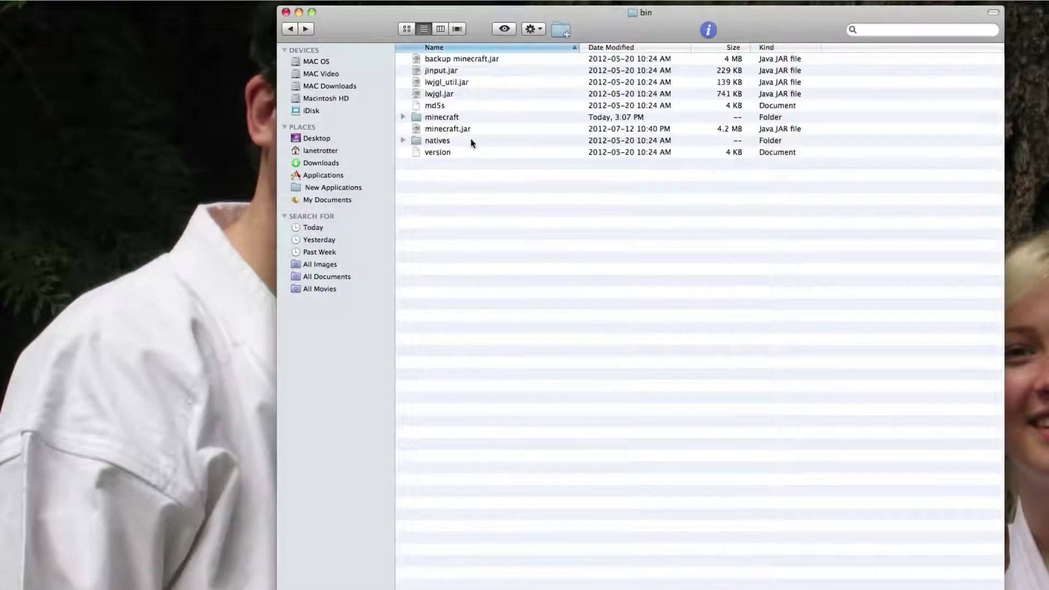
Step: Delete the old minecraft.jar and rename Archive.zip to minecraft.jar, keeping the .jar extension
{"action": "left_click", "coordinate": [450, 142]}
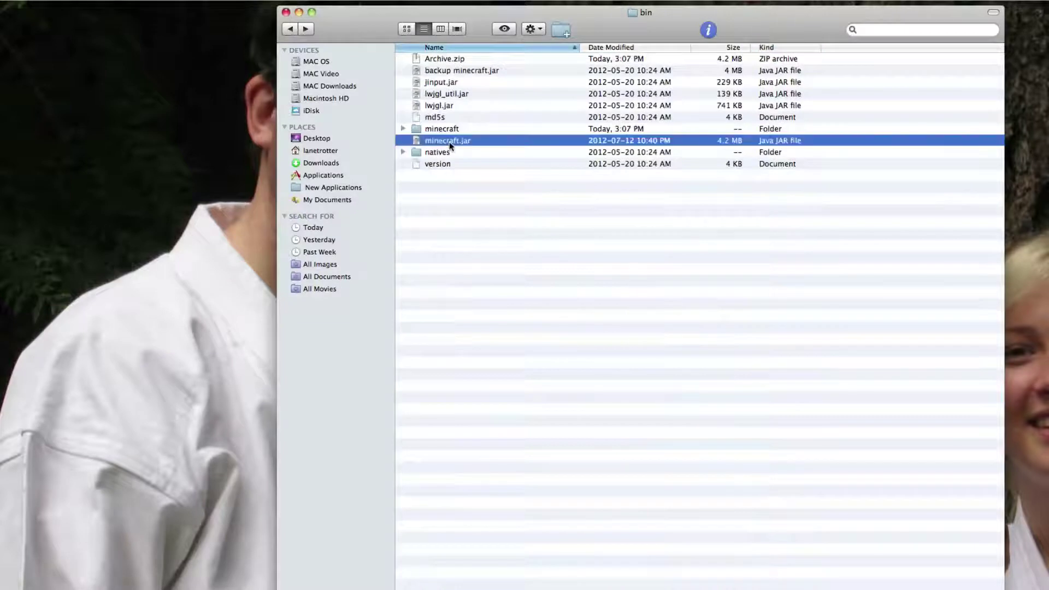
{"action": "key", "text": "super+BackSpace"}
{"action": "left_click", "coordinate": [425, 60]}
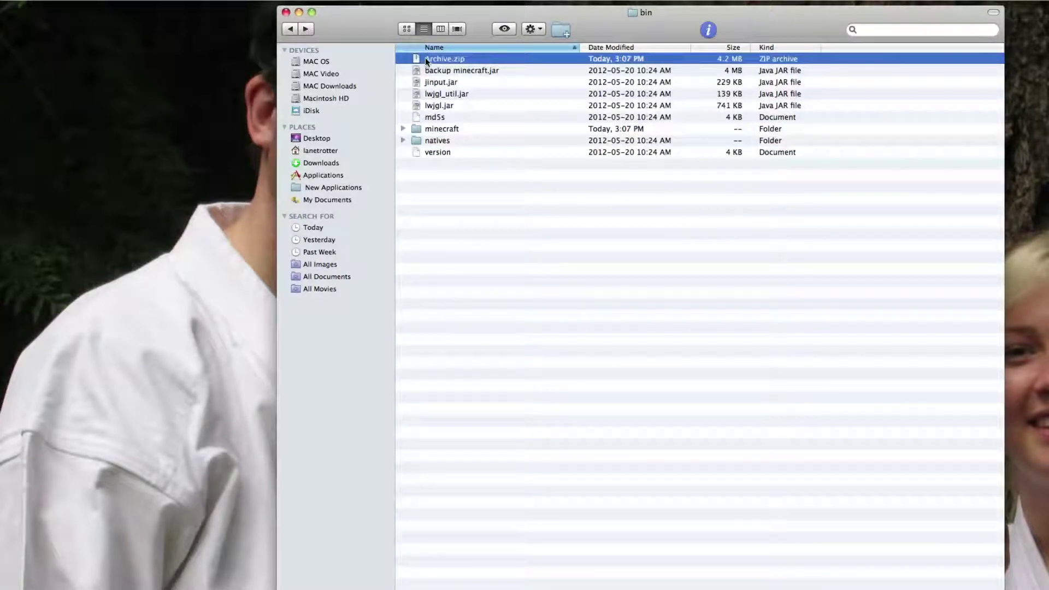
{"action": "left_click", "coordinate": [425, 58]}
{"action": "type", "text": "minecraft"}
{"action": "type", "text": ".jar"}
{"action": "key", "text": "Return"}
{"action": "left_click", "coordinate": [781, 277]}
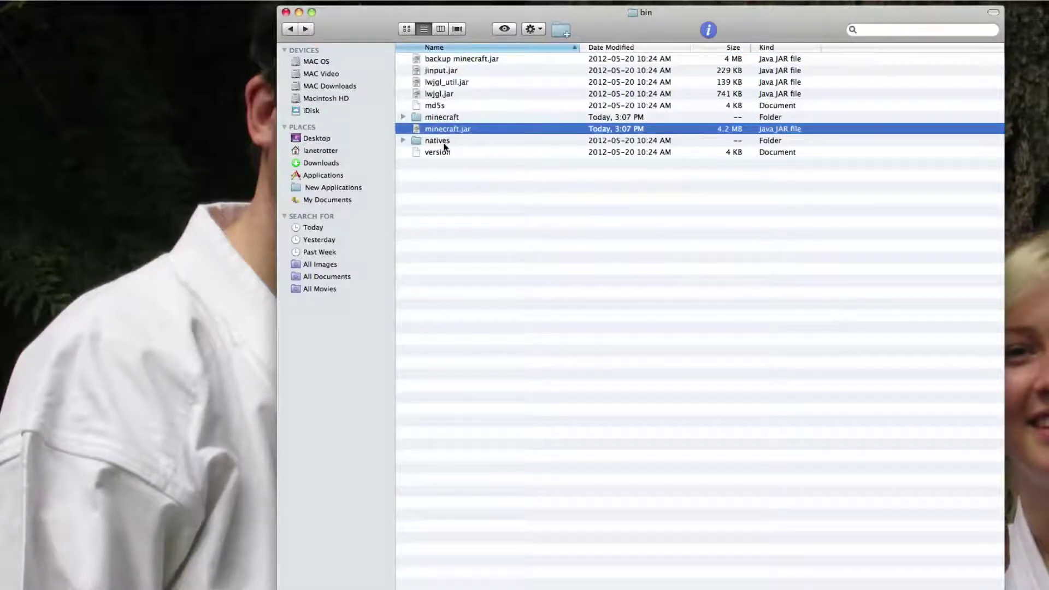
{"action": "left_click", "coordinate": [293, 28]}
{"action": "mouse_move", "coordinate": [348, 18]}
{"action": "left_mouse_down"}
{"action": "mouse_move", "coordinate": [420, 25]}
{"action": "mouse_move", "coordinate": [305, 14]}
{"action": "left_mouse_up"}
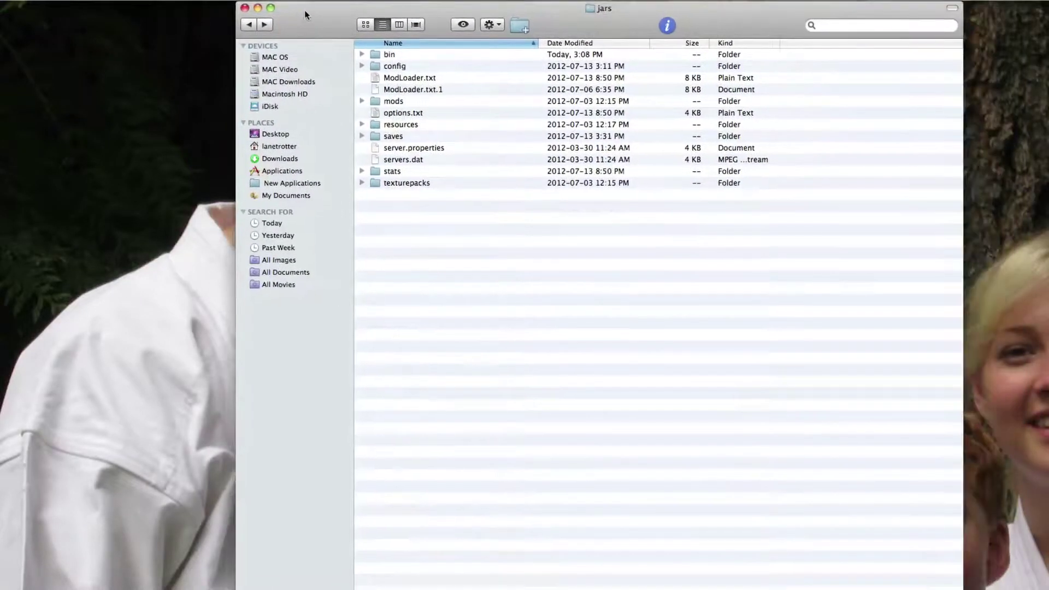